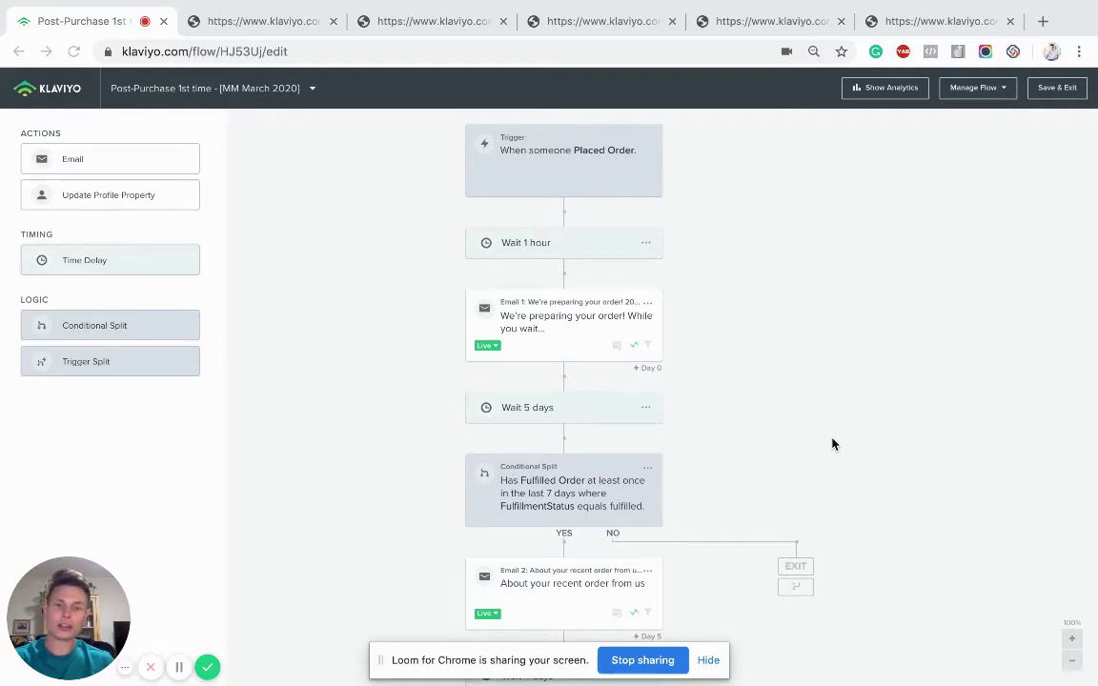
# Preview the PickaPocket 'Welcome to the Gang' email web view with its 20% off, 24-hour offer.
pyautogui.click(707, 661)
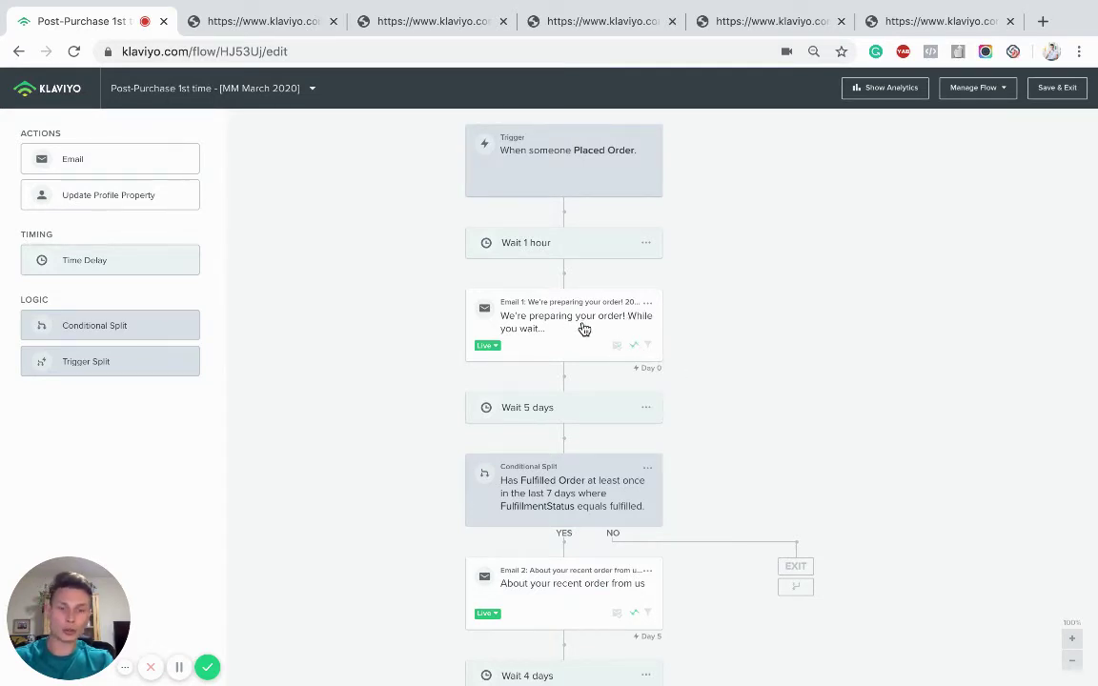
pyautogui.click(260, 23)
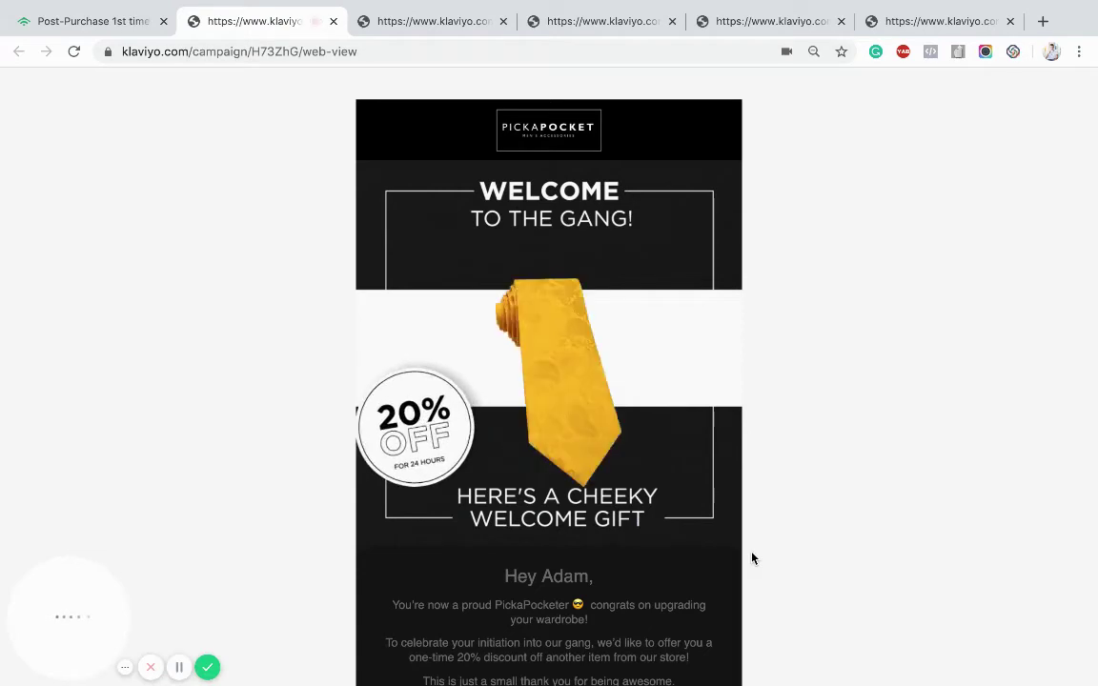
pyautogui.scroll(-1, 752, 559)
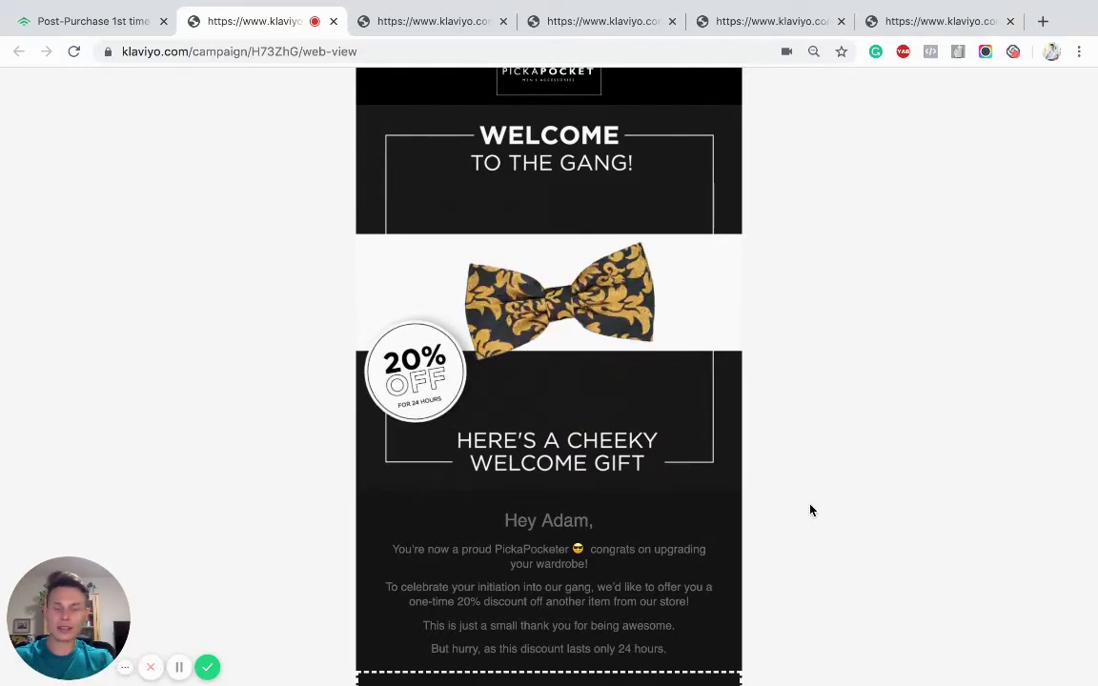
pyautogui.scroll(-4, 810, 511)
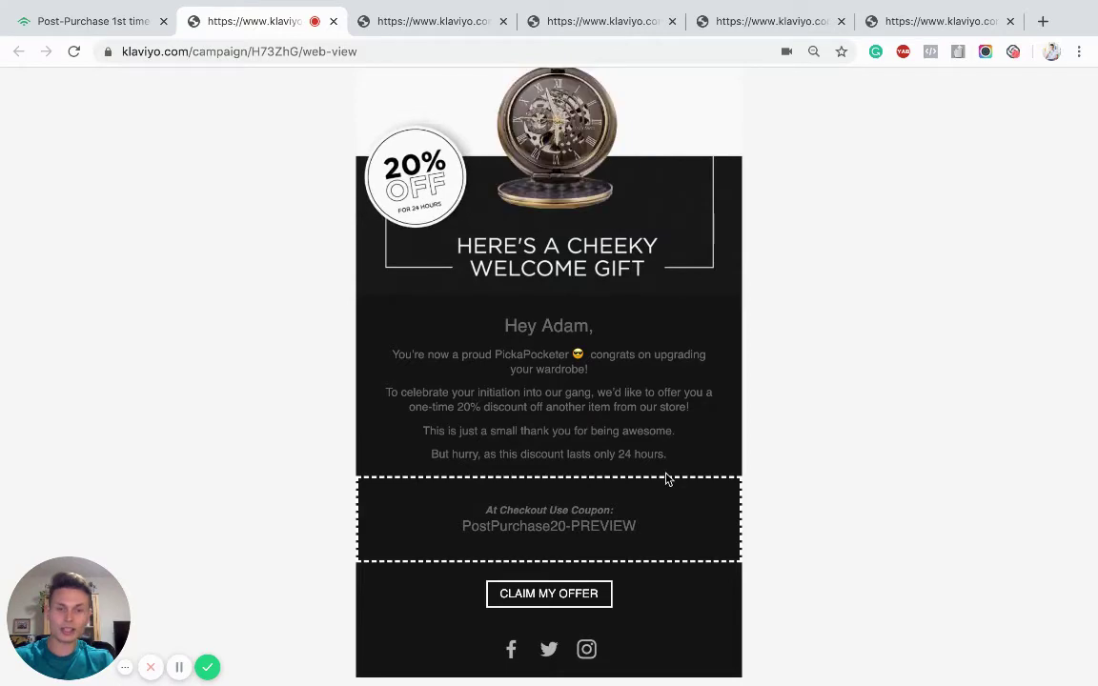
pyautogui.scroll(1, 665, 477)
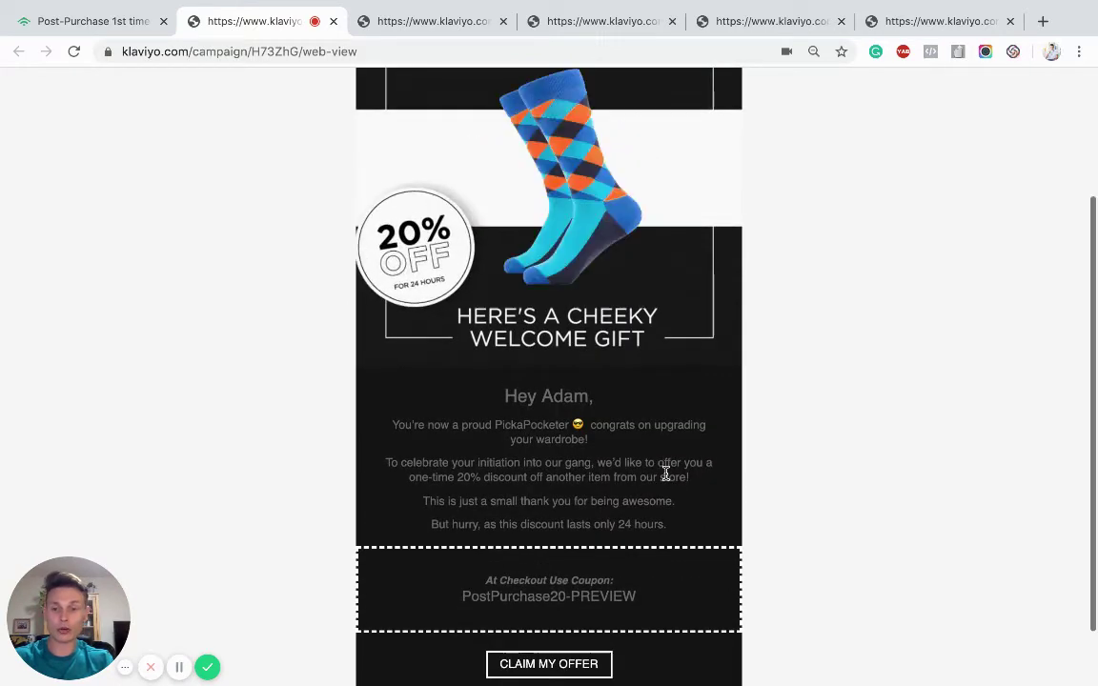
pyautogui.scroll(3, 665, 472)
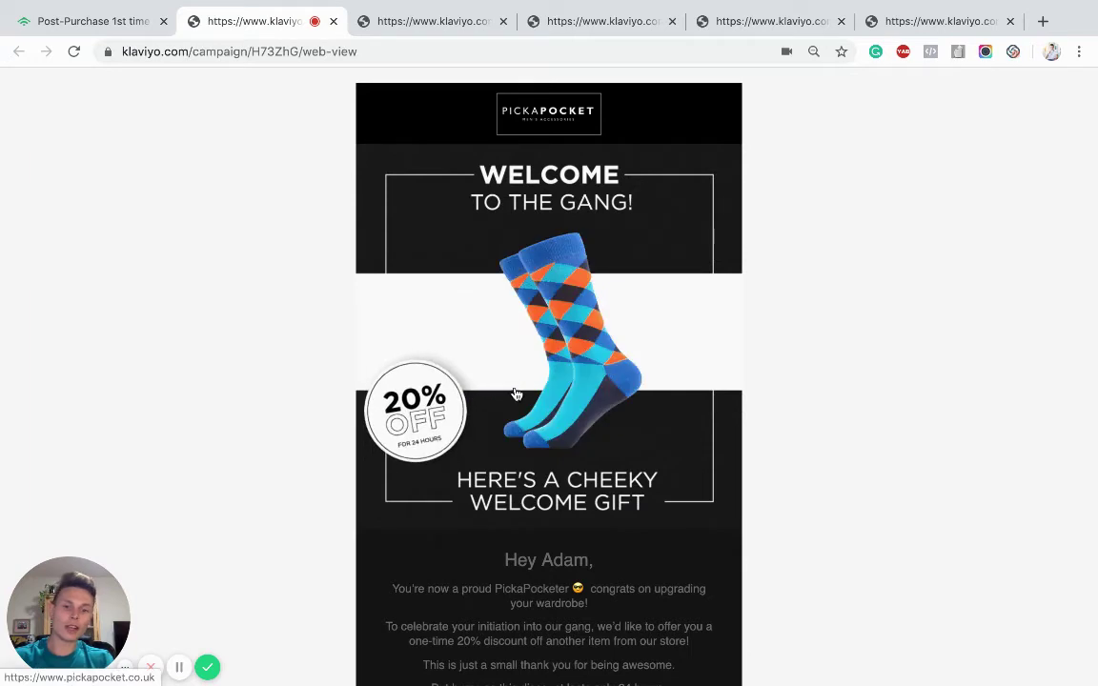
pyautogui.scroll(-1, 516, 389)
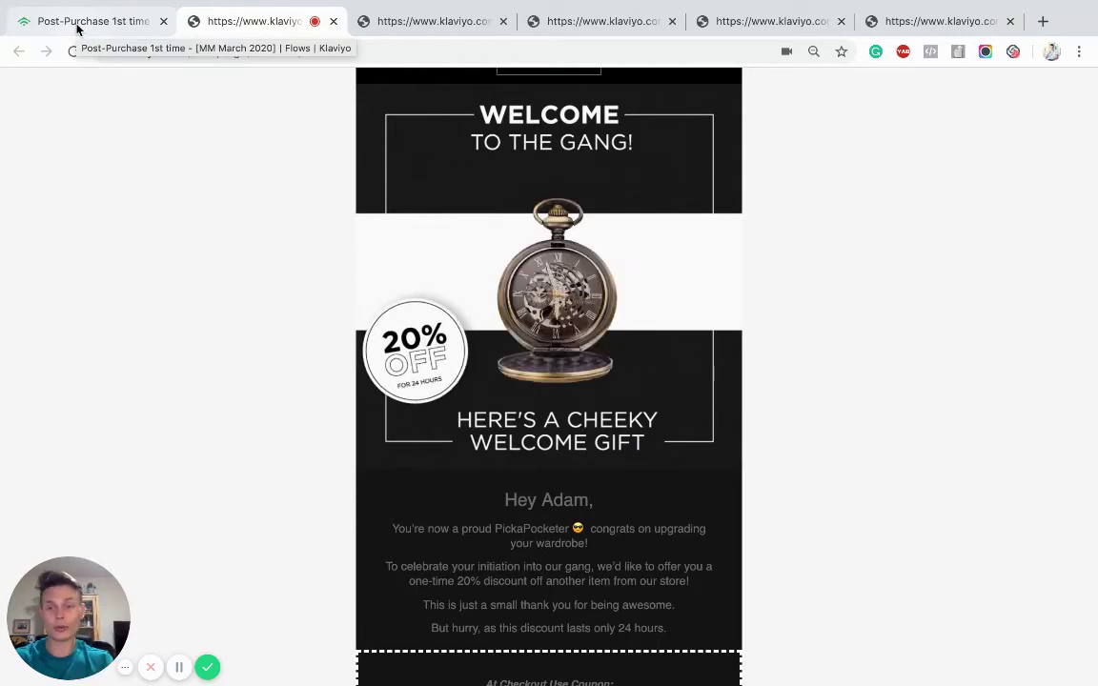
# Go back to the flow editor at the fulfillment split leading to the recent-order email.
pyautogui.click(77, 27)
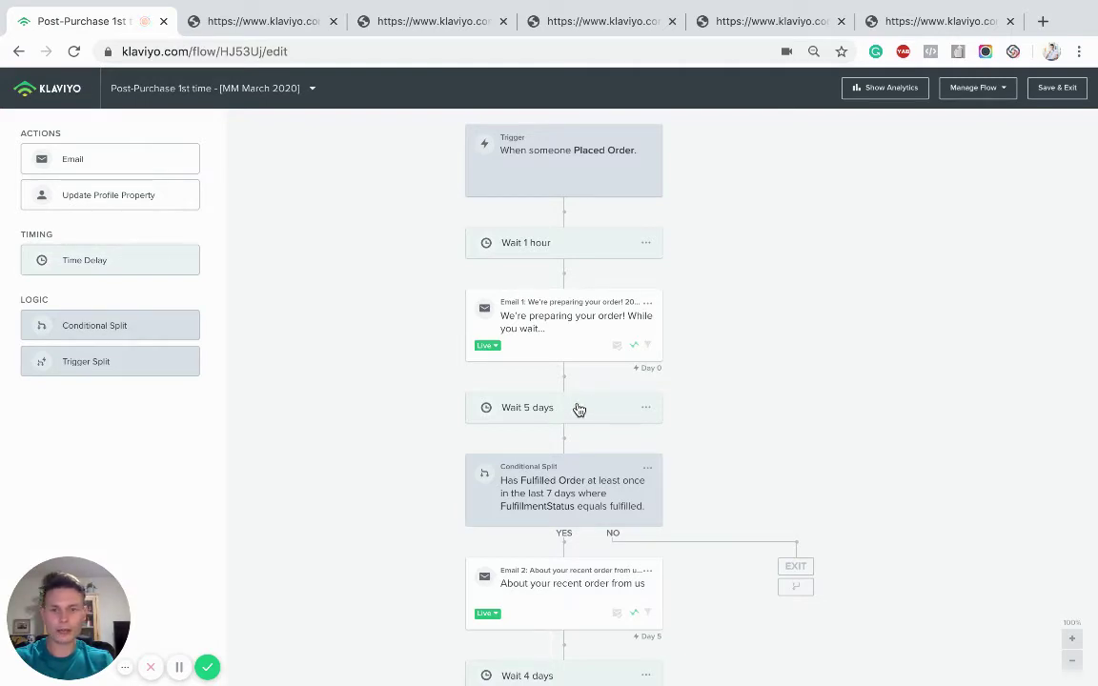
pyautogui.scroll(-1, 753, 457)
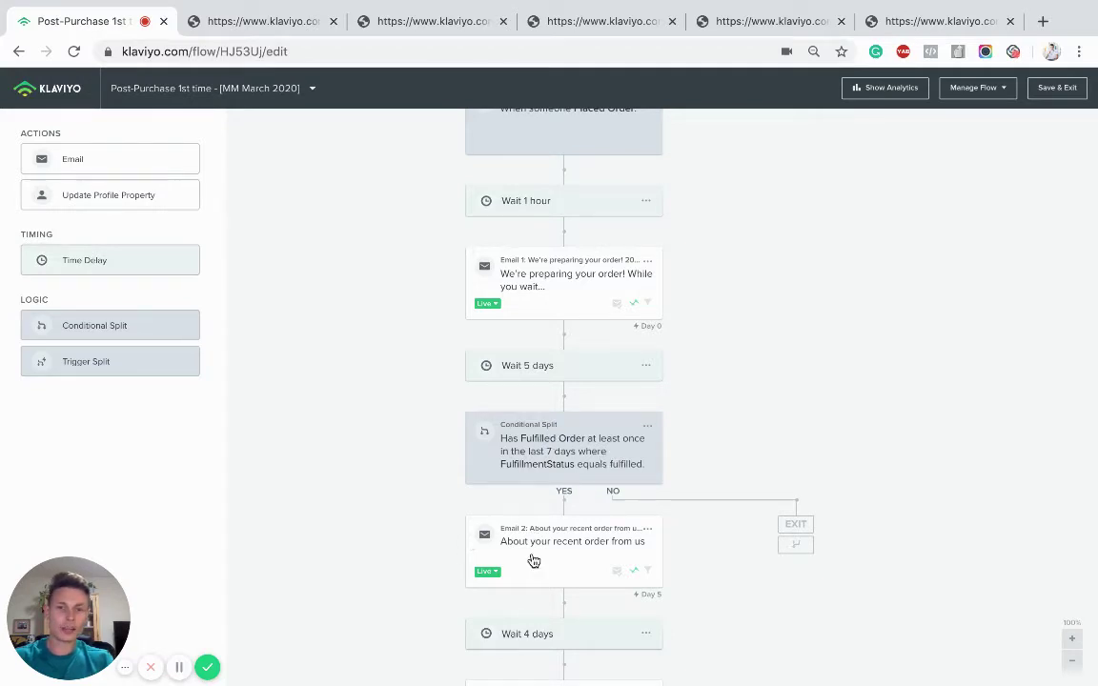
# View the web view of the PickaPocket thank-you email requesting a review.
pyautogui.click(446, 29)
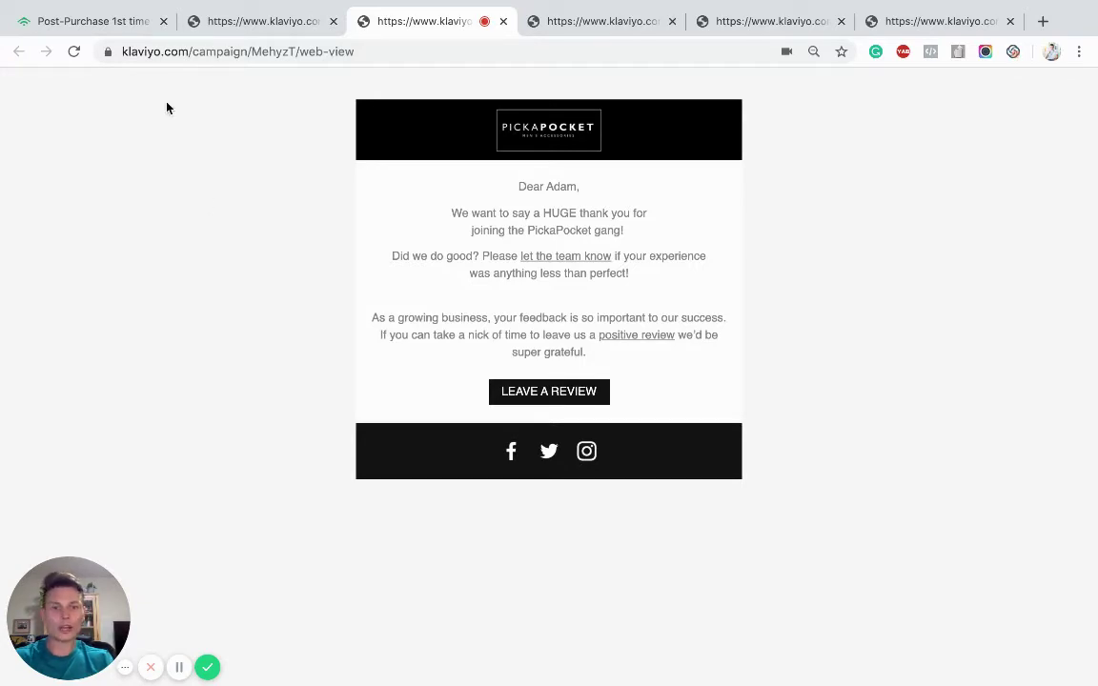
# Back in the flow editor, bring the 4-day wait and Day 9 'Join Our Selfie Competition' email into view.
pyautogui.click(95, 24)
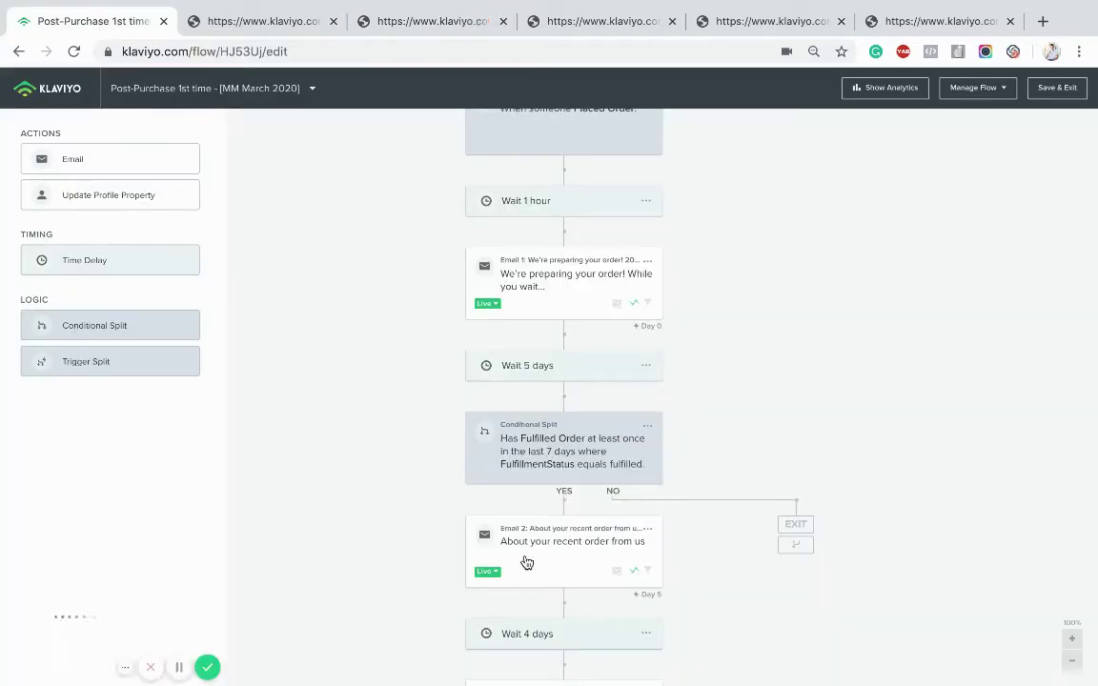
pyautogui.scroll(-1, 402, 510)
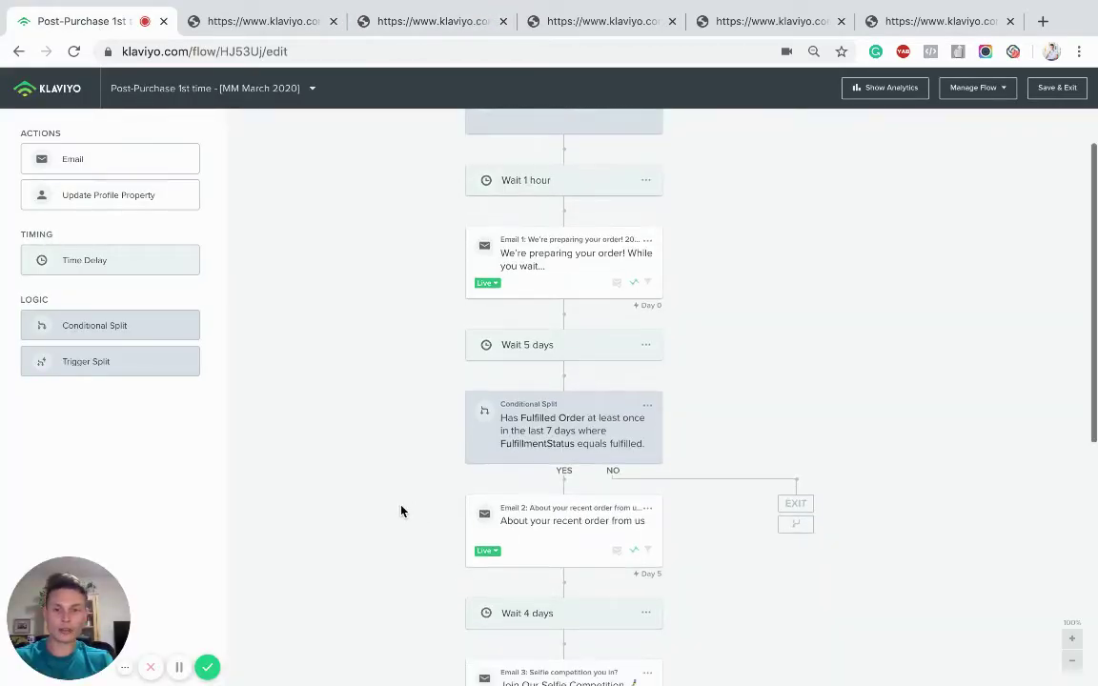
pyautogui.scroll(-1, 399, 512)
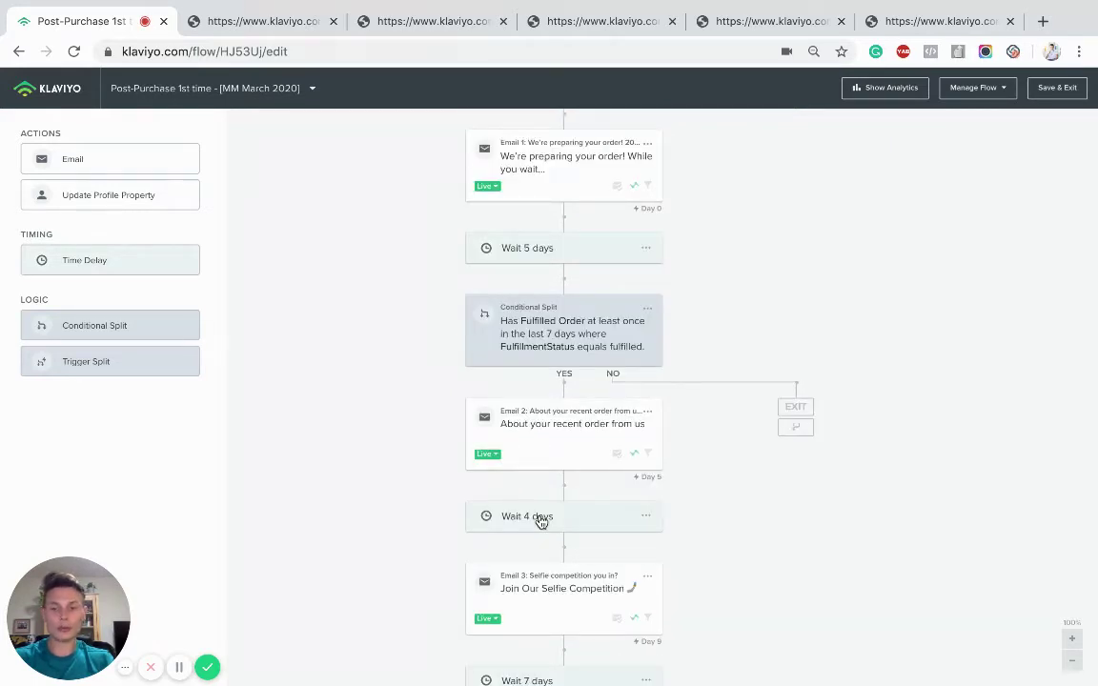
pyautogui.scroll(-1, 450, 559)
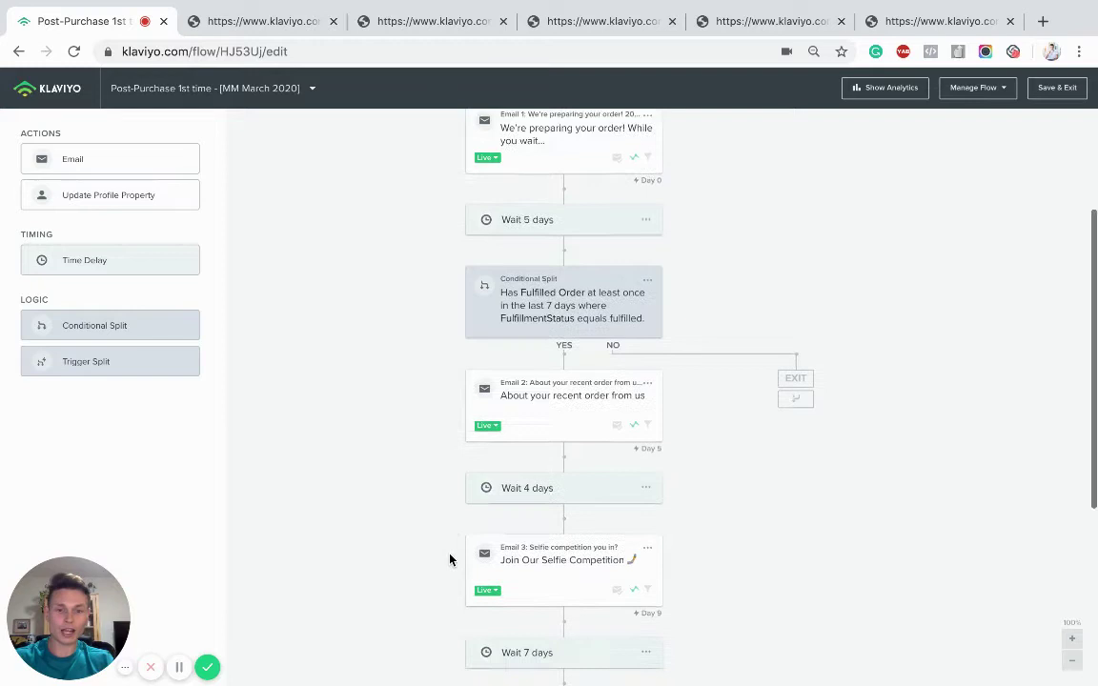
pyautogui.scroll(-1, 476, 560)
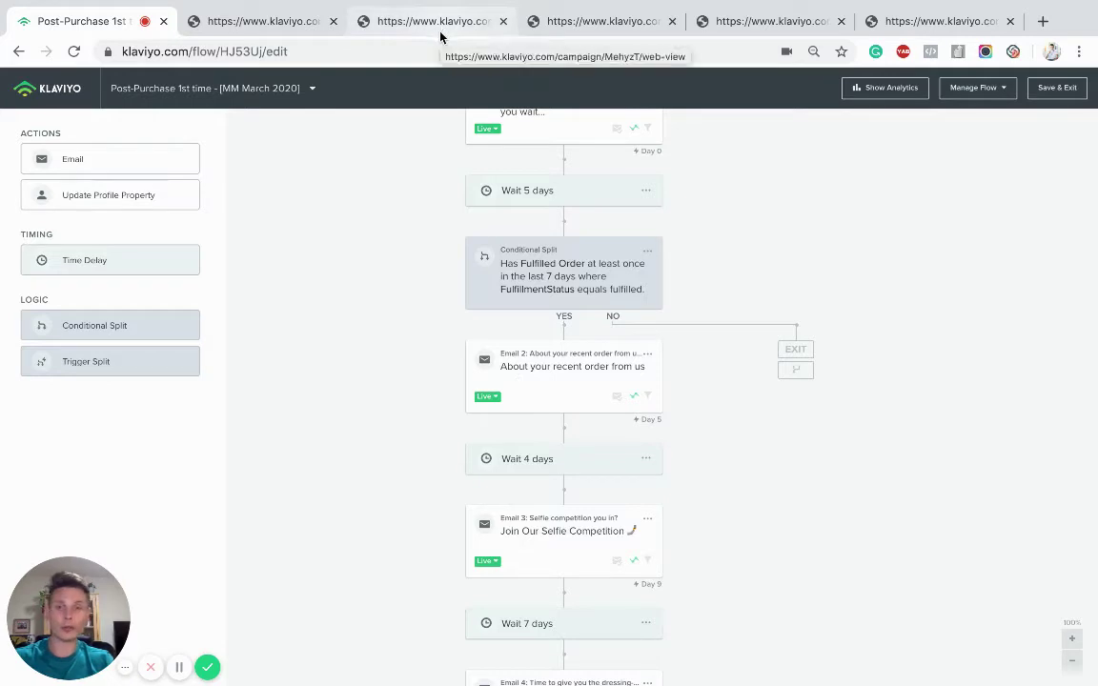
# Read through the selfie-competition email web view, then return to the flow at the 7-day wait.
pyautogui.click(584, 29)
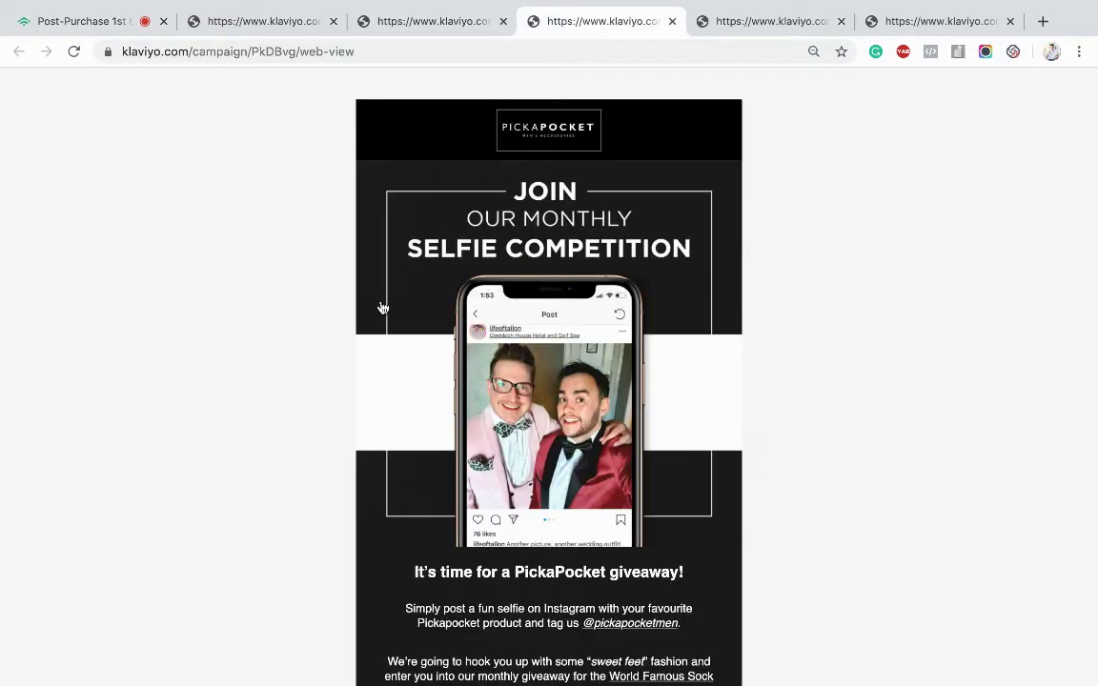
pyautogui.scroll(-1, 320, 441)
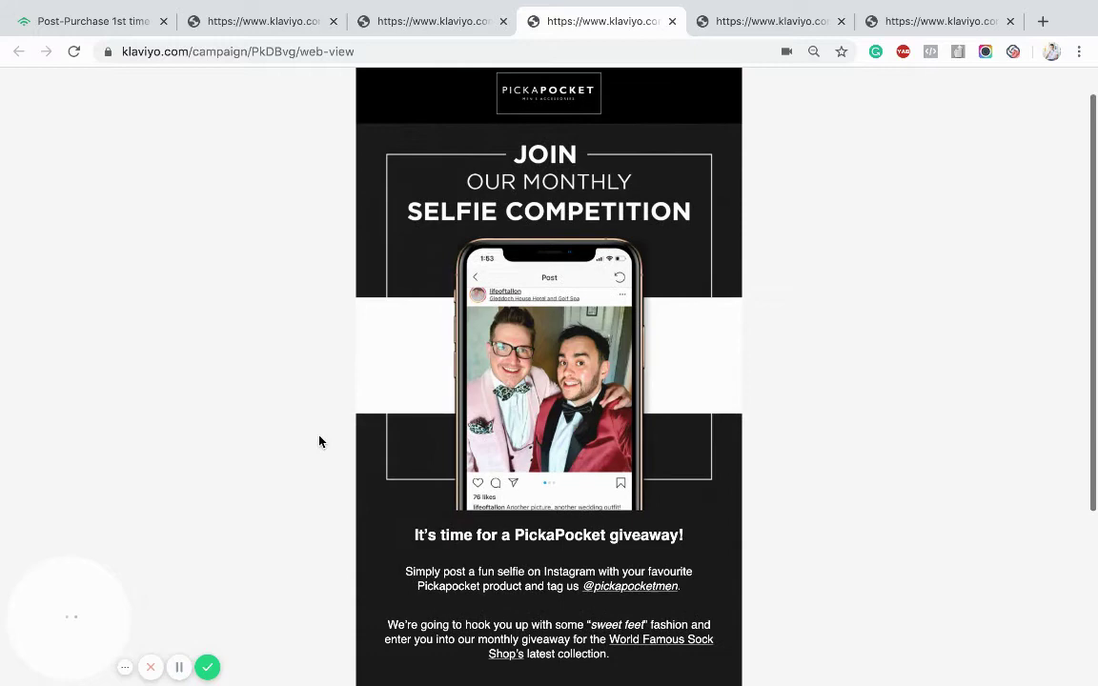
pyautogui.scroll(-3, 319, 441)
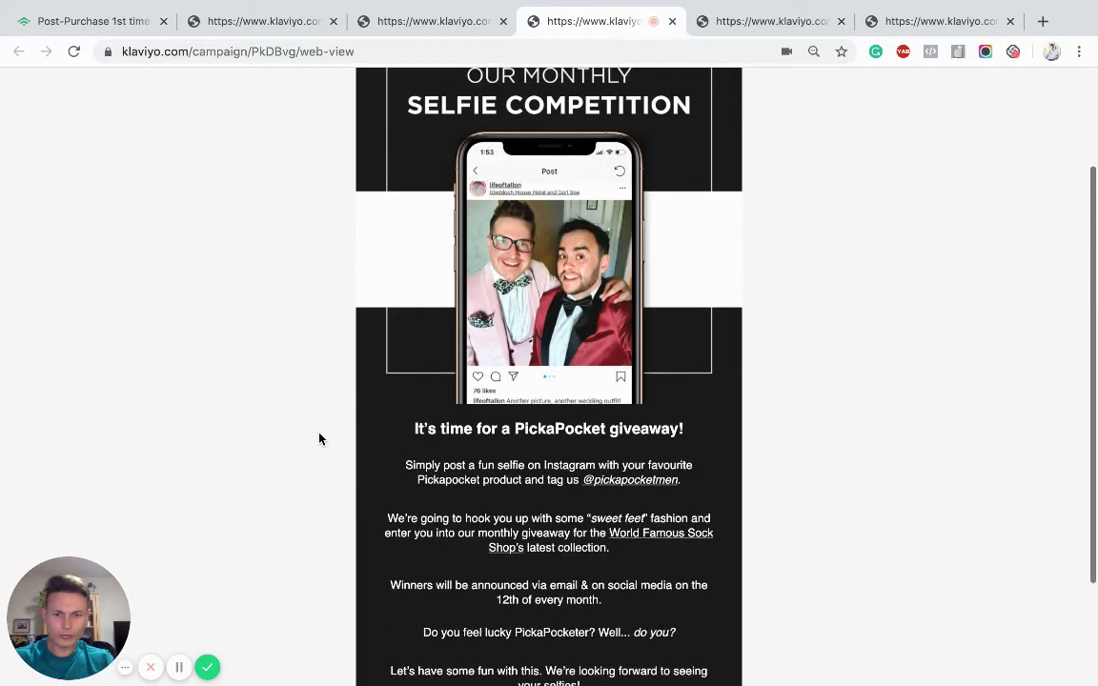
pyautogui.scroll(3, 339, 474)
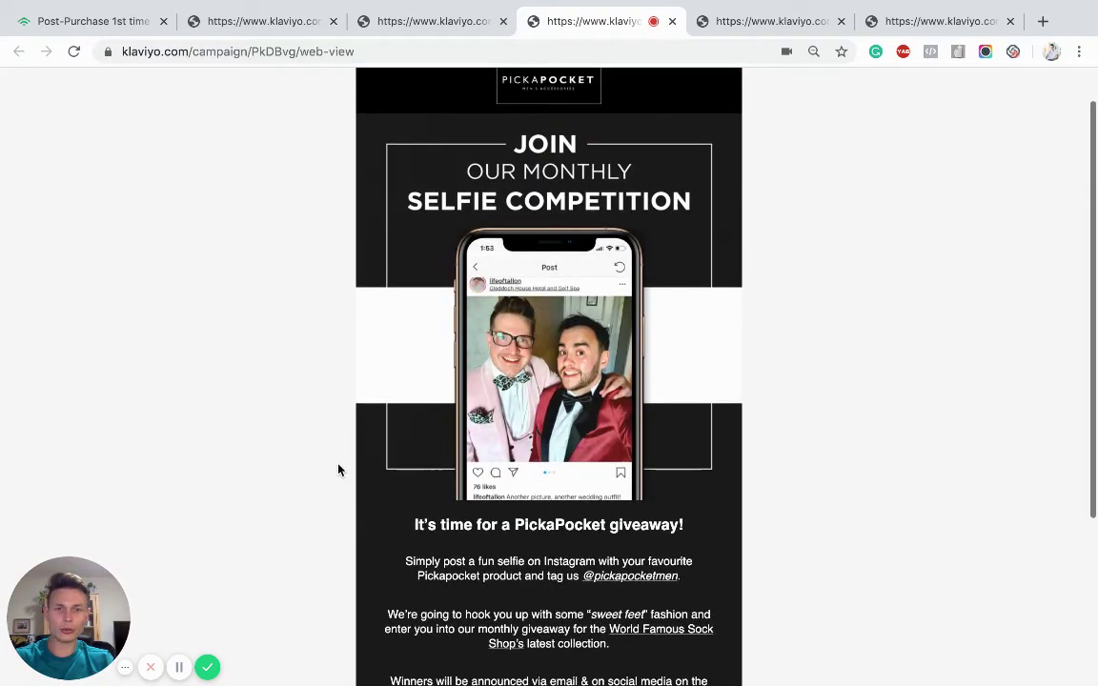
pyautogui.scroll(1, 345, 367)
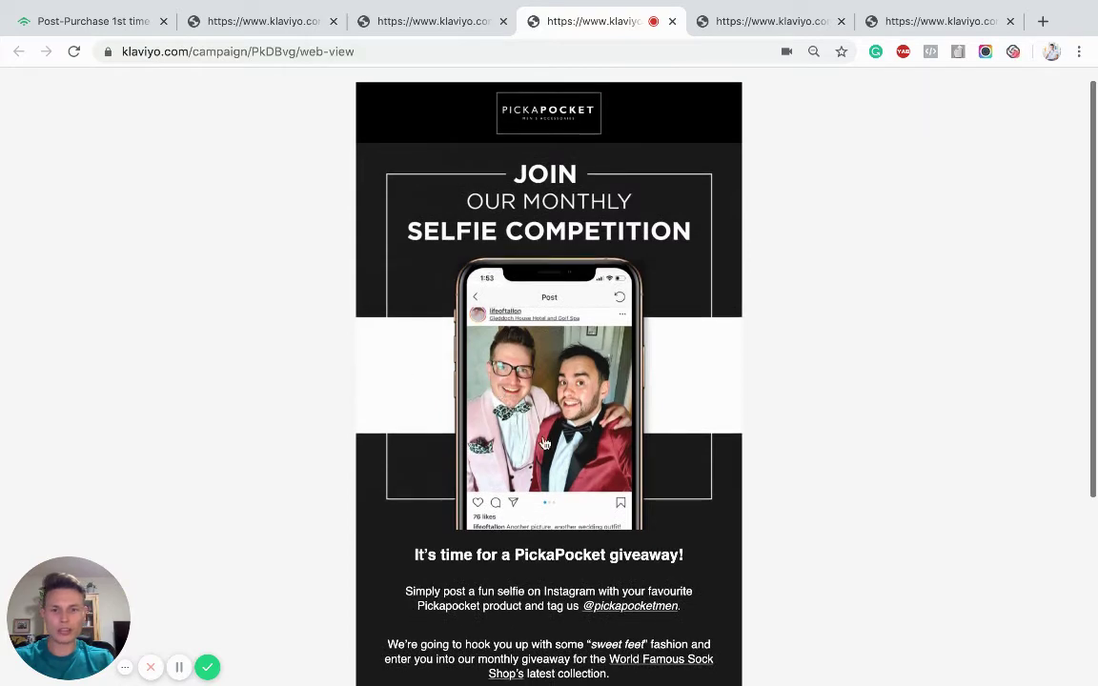
pyautogui.scroll(-5, 747, 570)
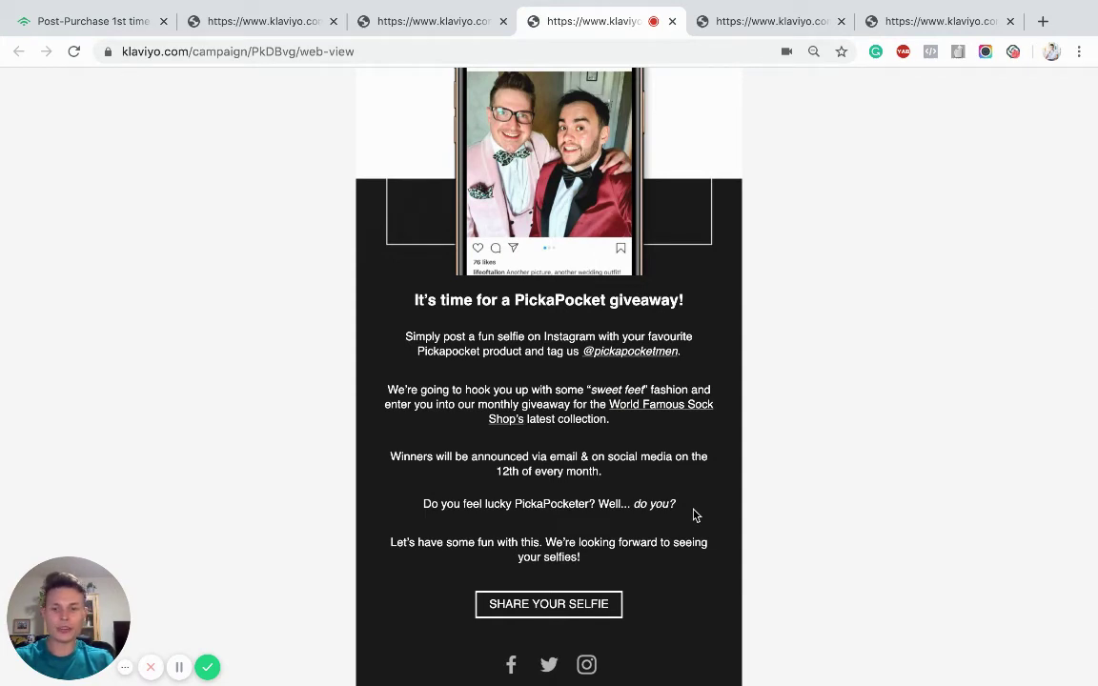
pyautogui.scroll(5, 694, 515)
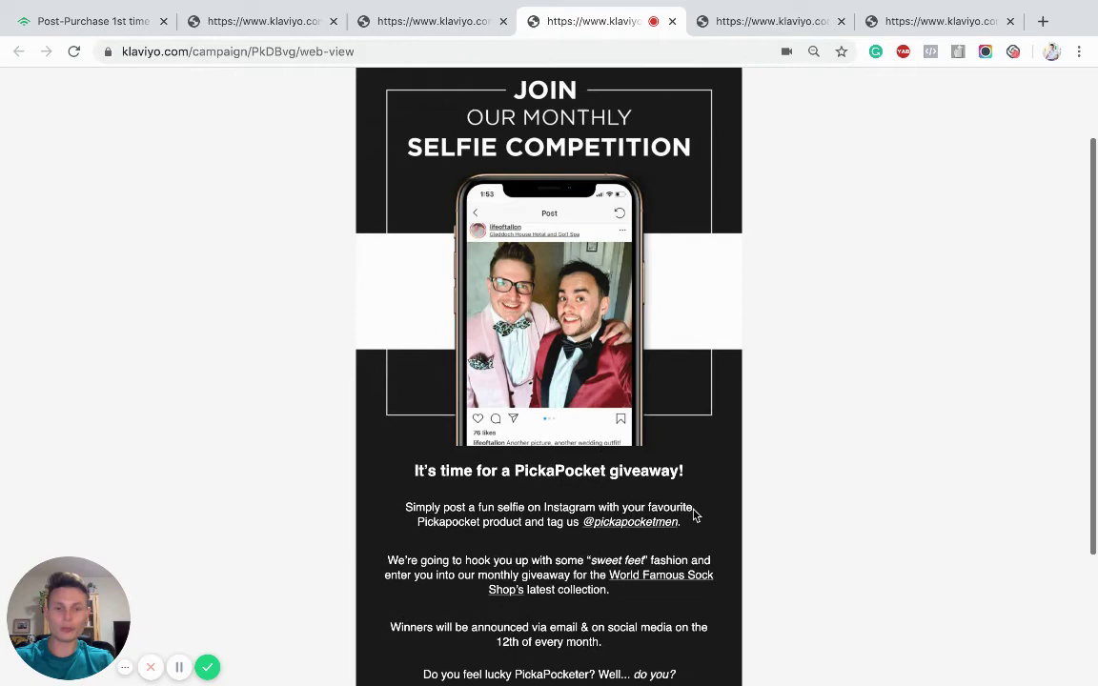
pyautogui.scroll(-4, 694, 514)
pyautogui.scroll(-2, 608, 339)
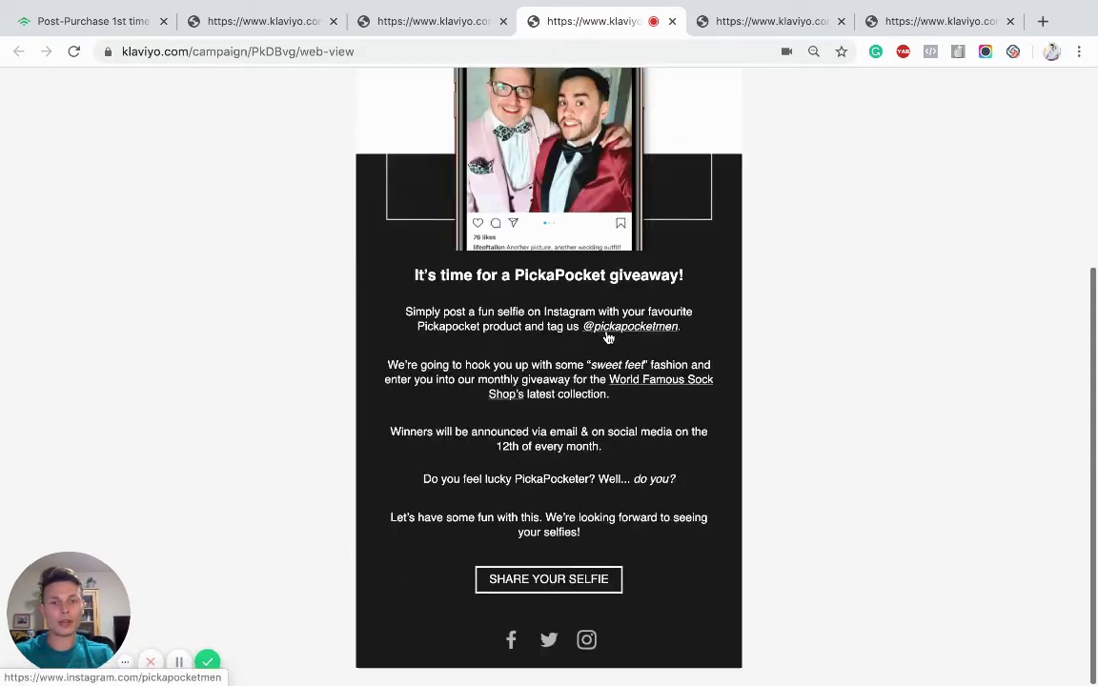
pyautogui.scroll(3, 641, 377)
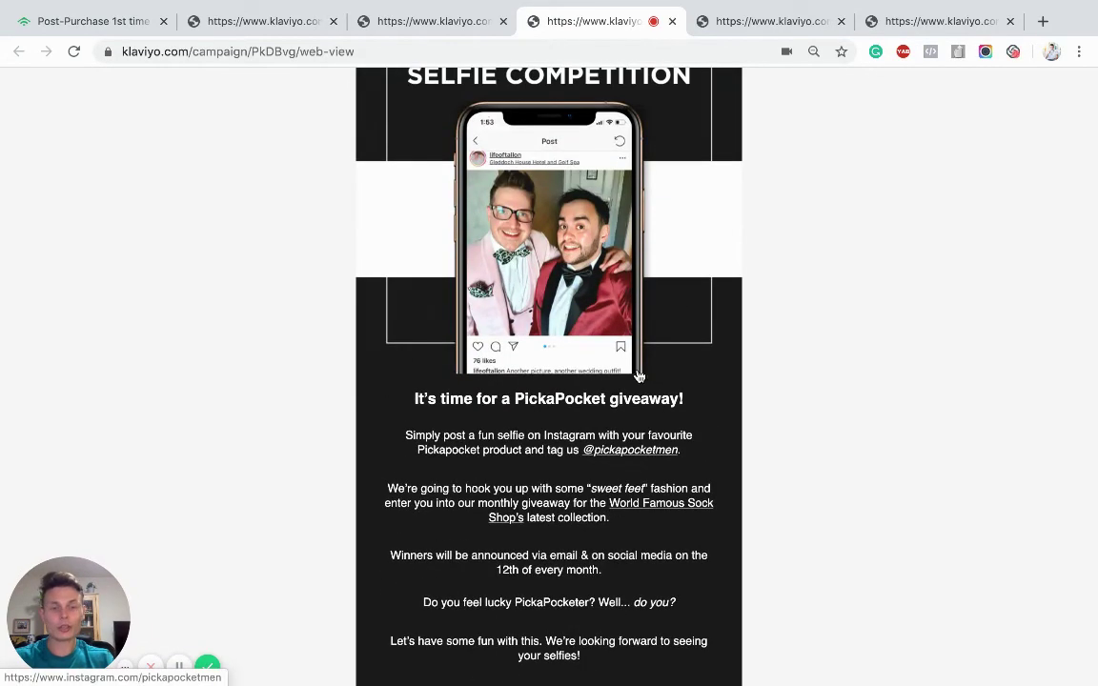
pyautogui.scroll(3, 682, 512)
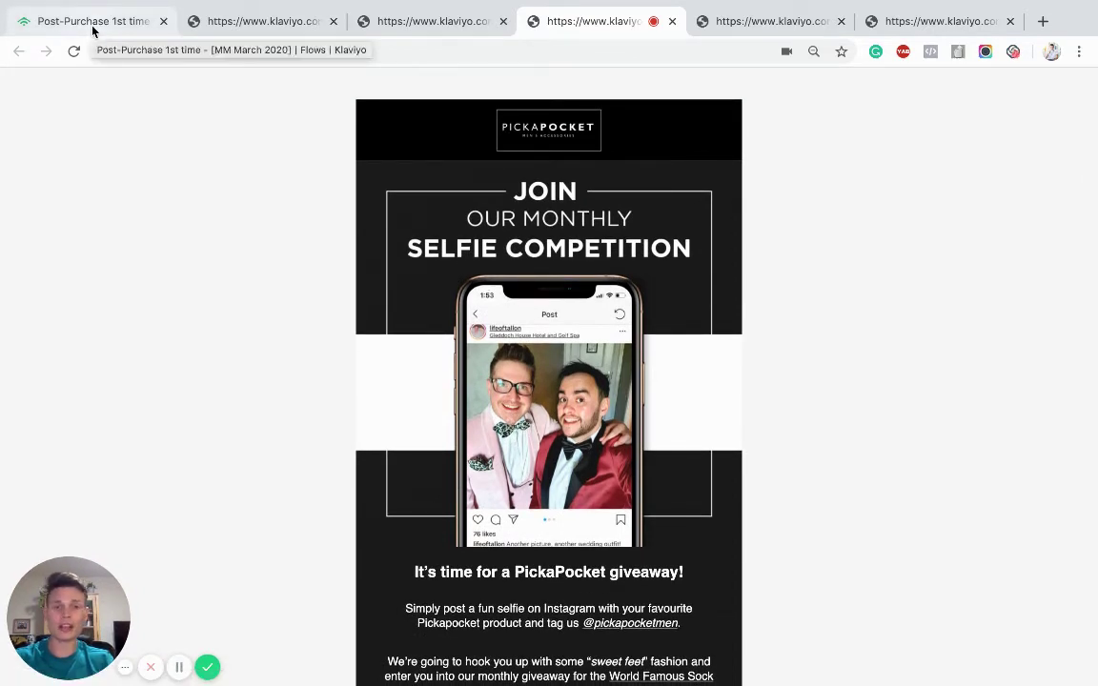
pyautogui.scroll(-3, 382, 390)
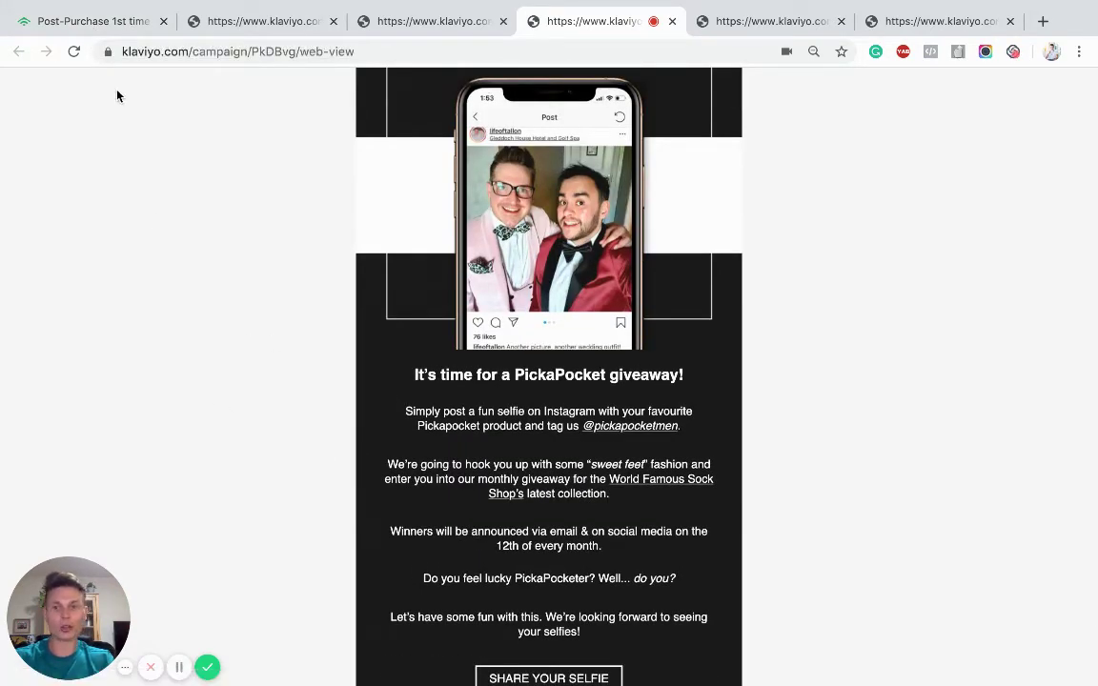
pyautogui.click(92, 21)
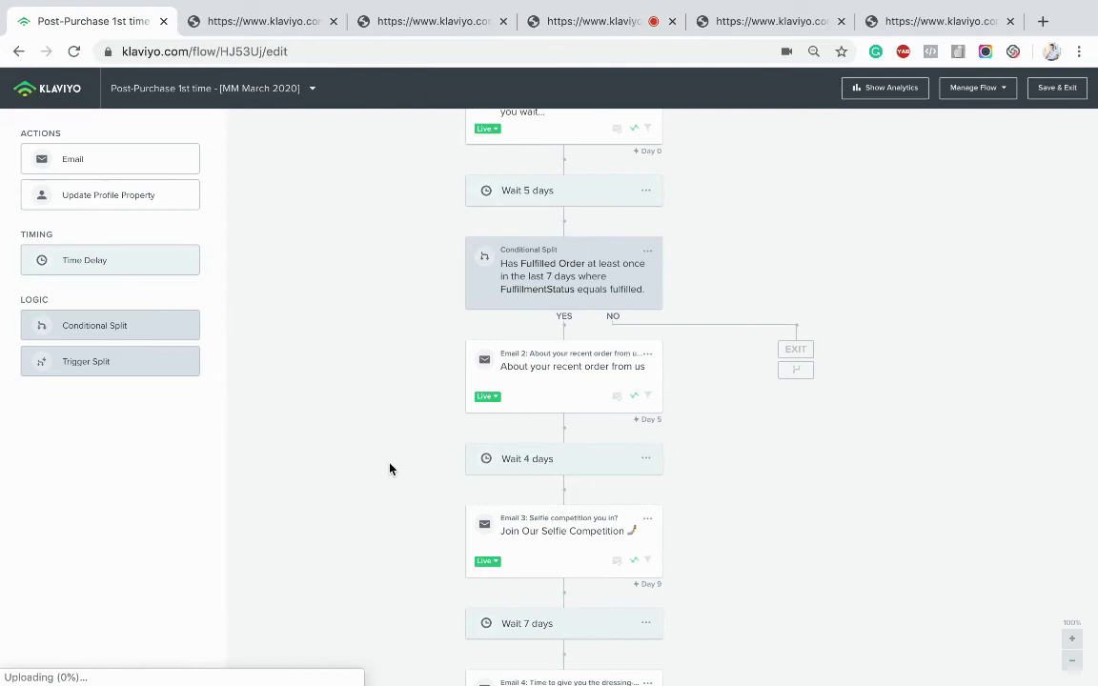
# Read Email 4 'Get Your Swag On' covering interview outfits, cuff links and bow ties.
pyautogui.scroll(-3, 390, 468)
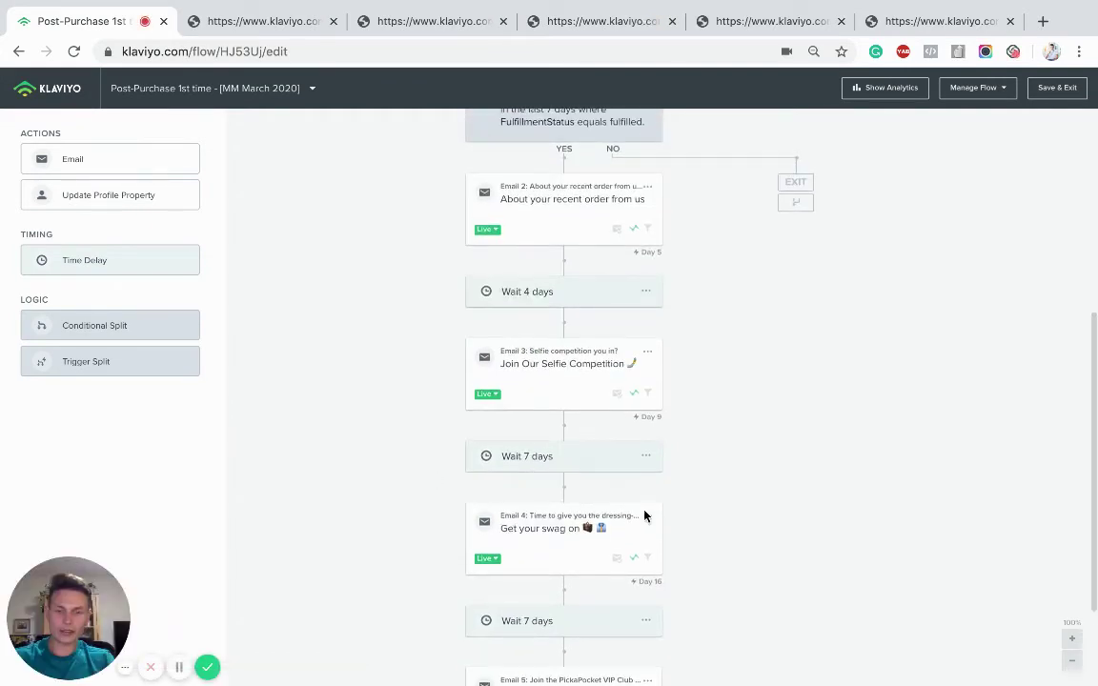
pyautogui.scroll(-1, 652, 516)
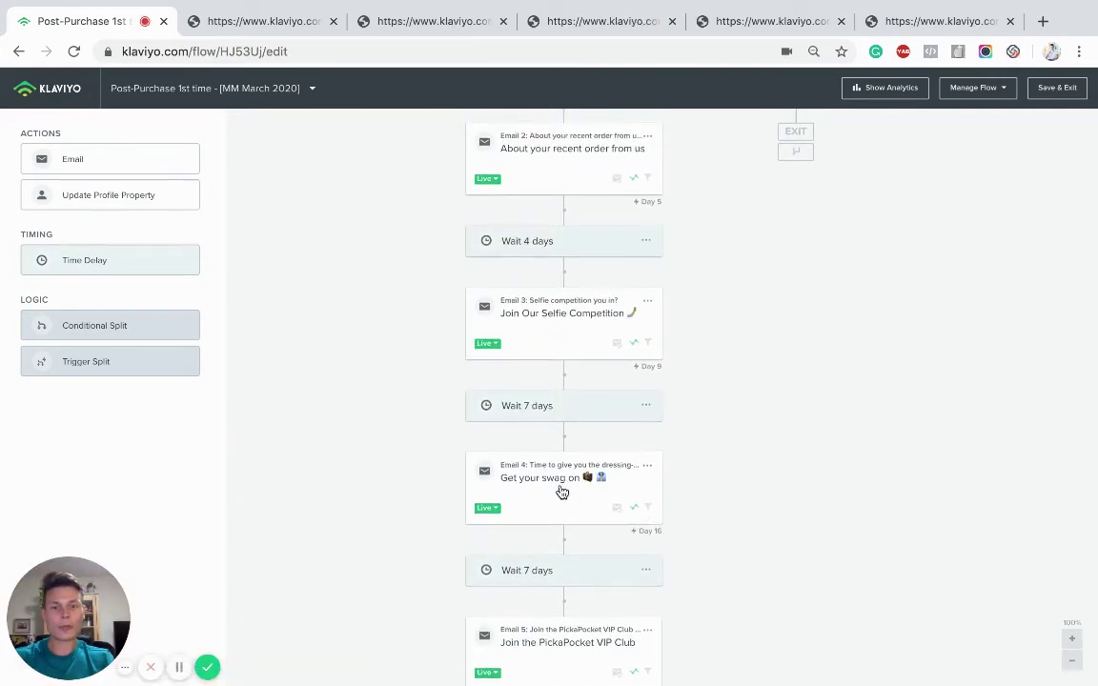
pyautogui.click(732, 23)
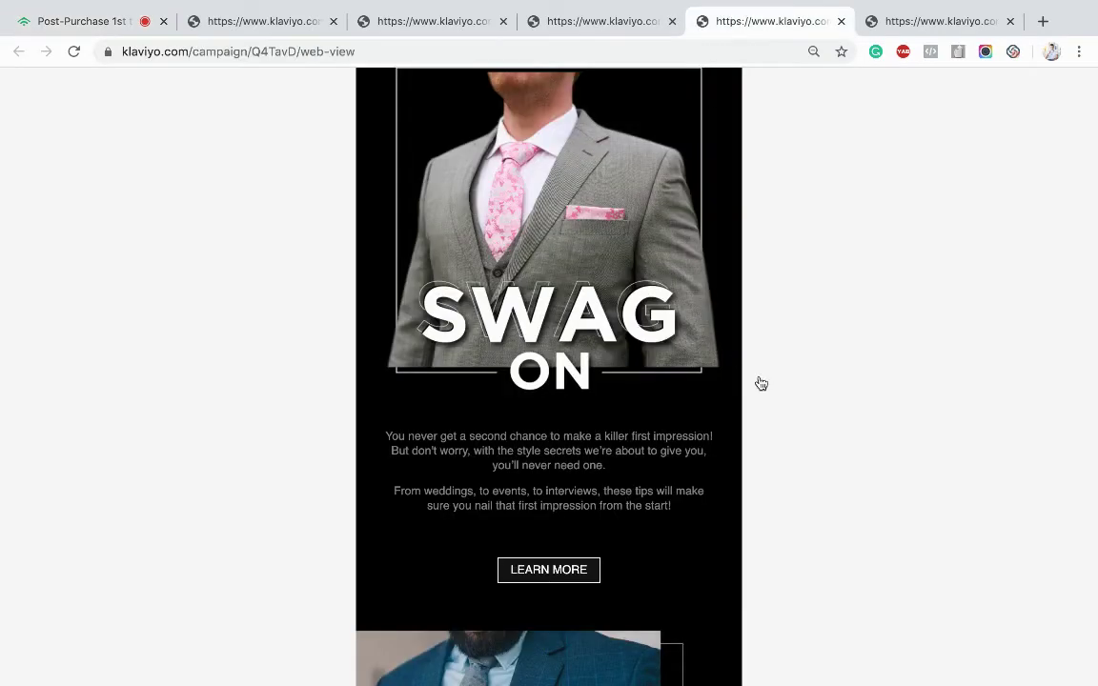
pyautogui.scroll(3, 760, 381)
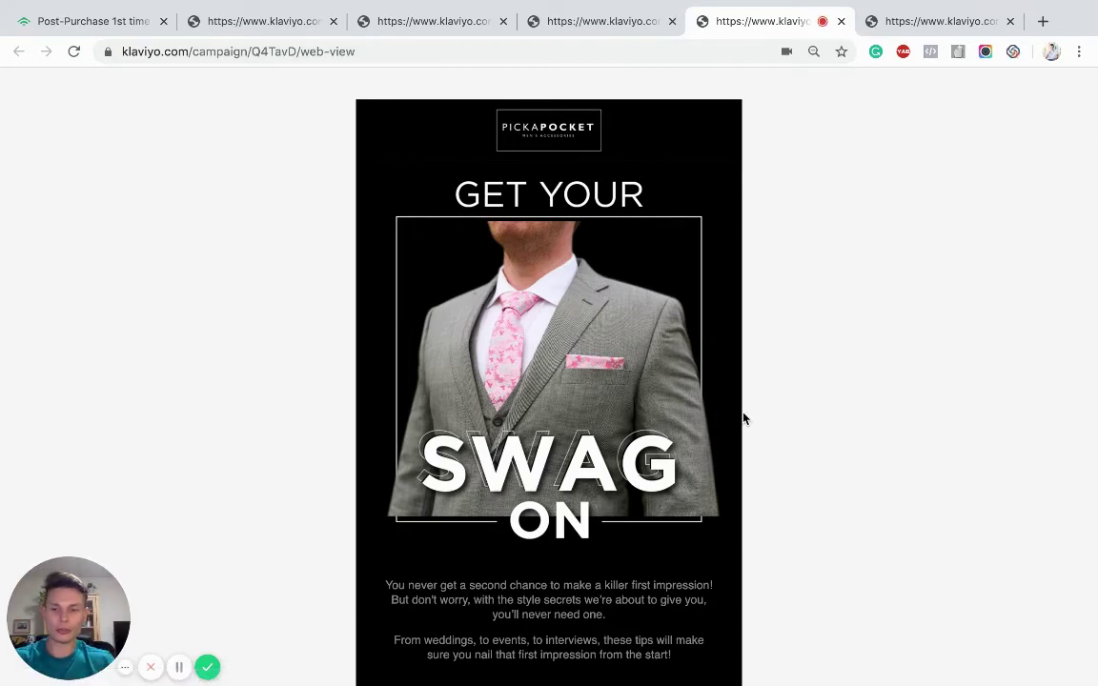
pyautogui.scroll(-4, 745, 419)
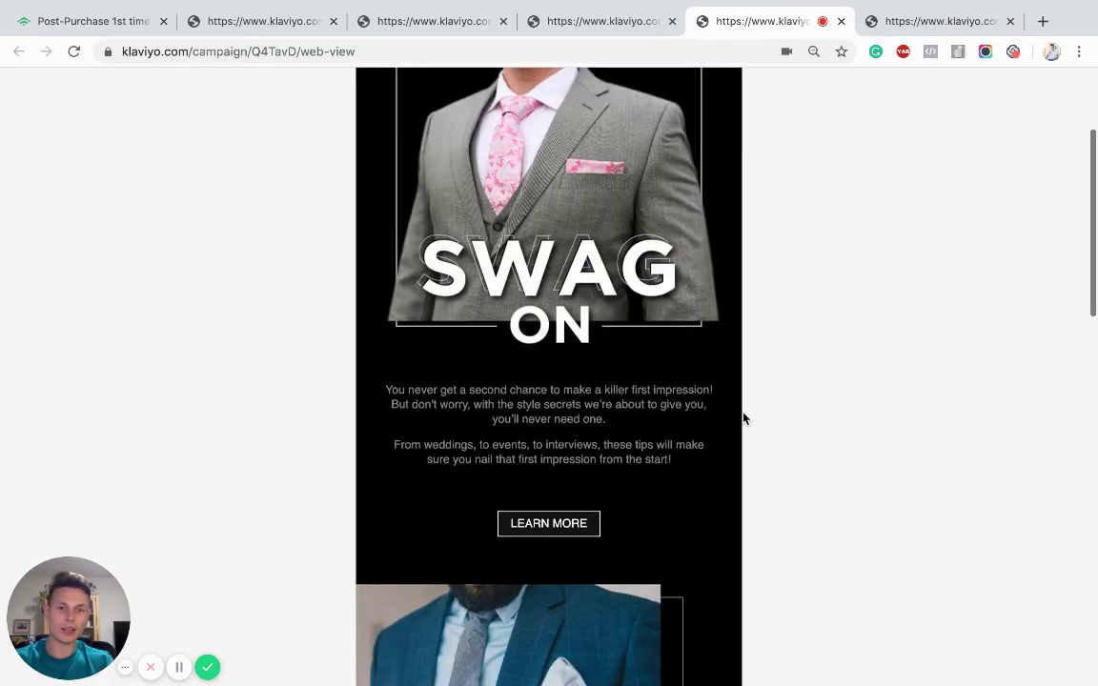
pyautogui.scroll(-3, 718, 510)
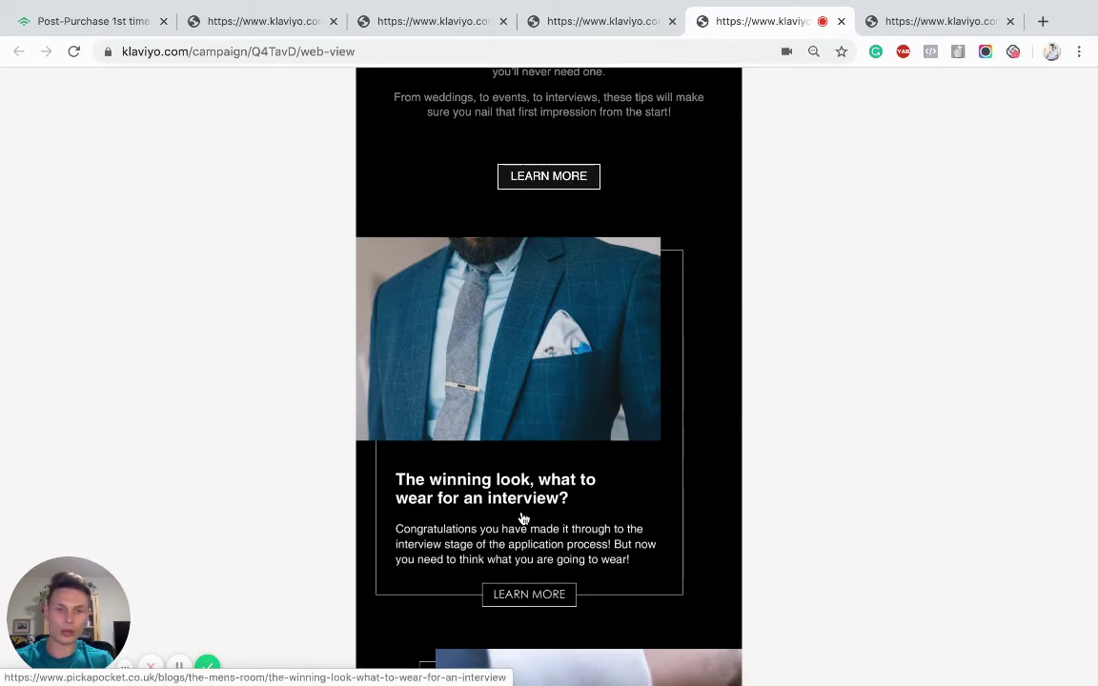
pyautogui.scroll(-5, 522, 518)
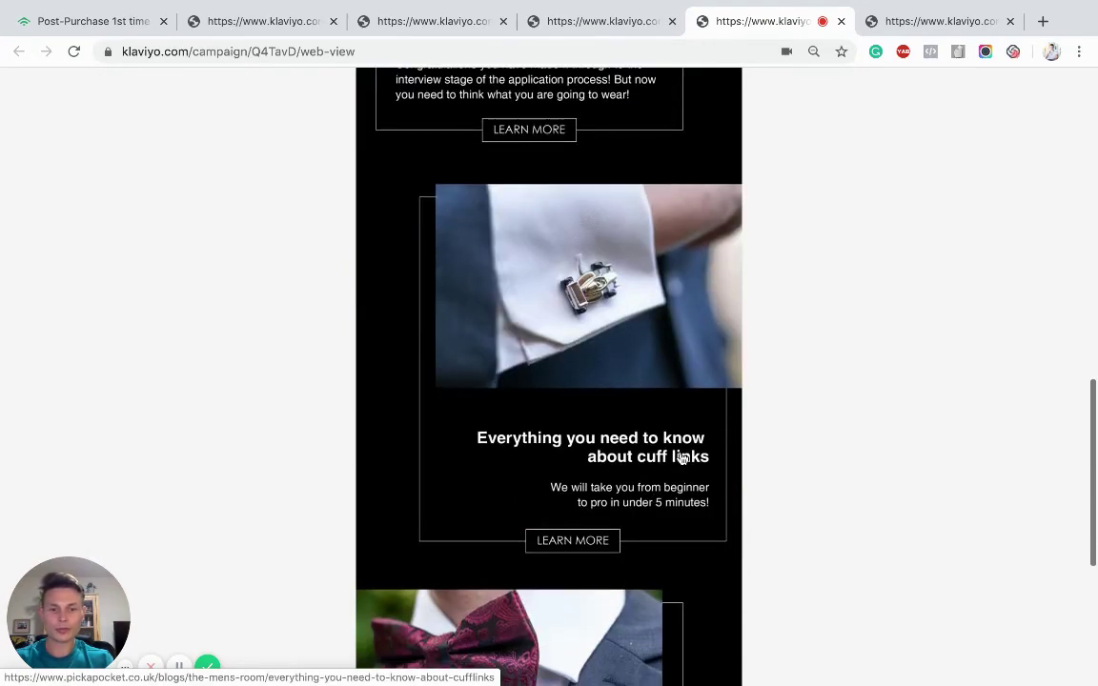
pyautogui.scroll(-4, 677, 459)
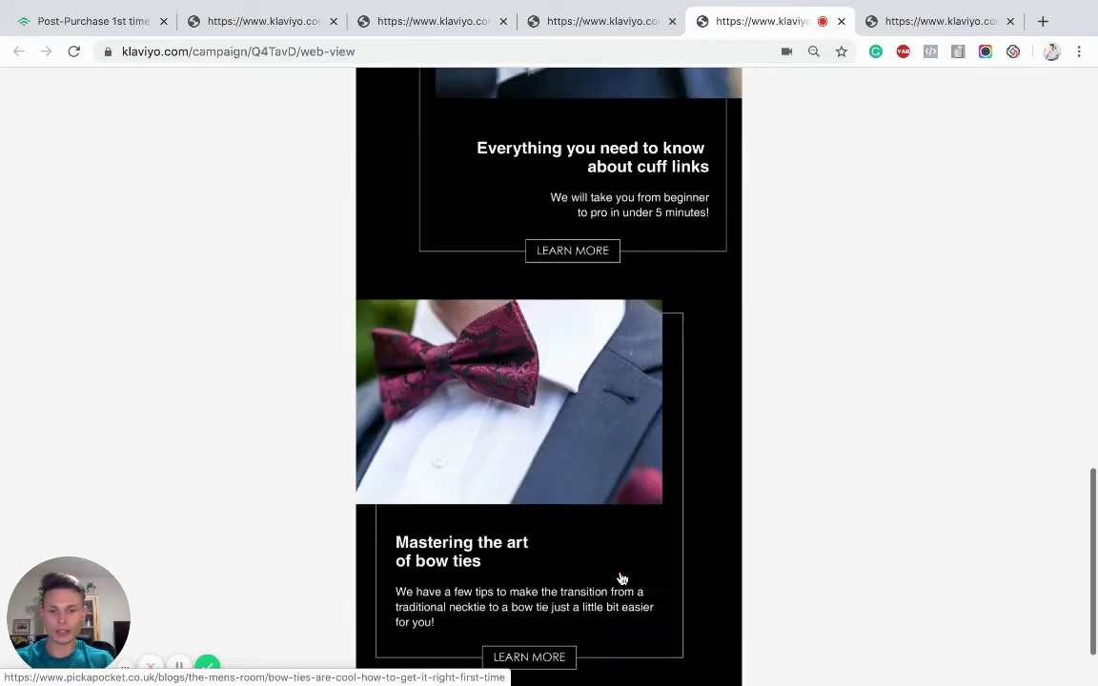
pyautogui.scroll(-1, 515, 568)
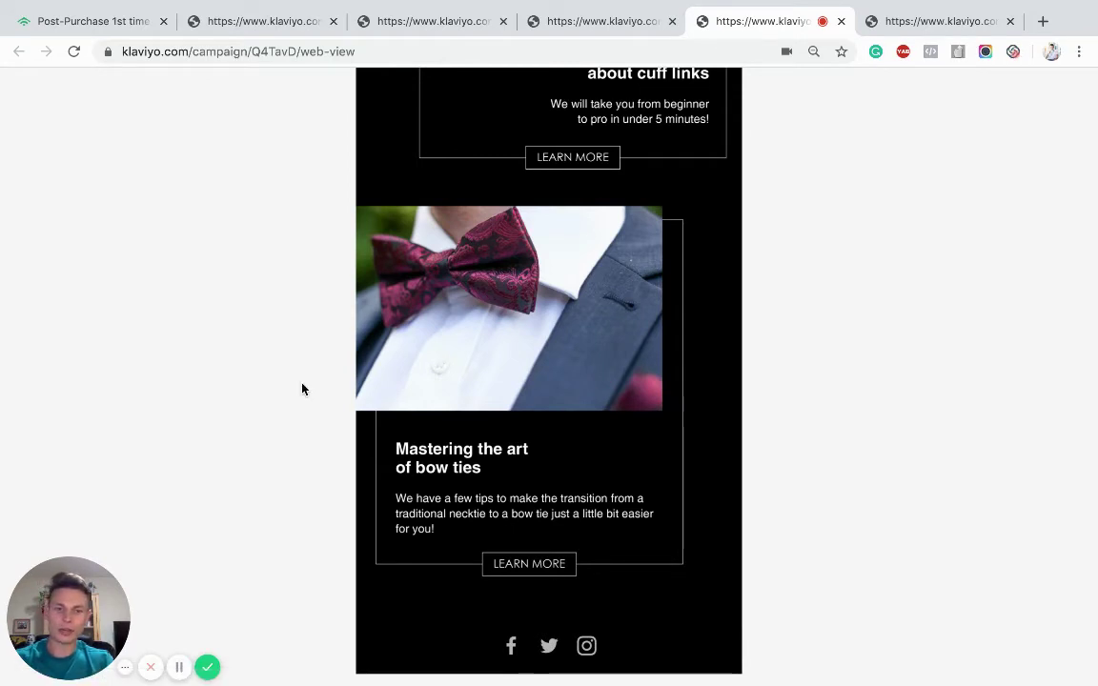
# Return to the top of the 'Get Your Swag On' style-tips email.
pyautogui.scroll(1, 302, 389)
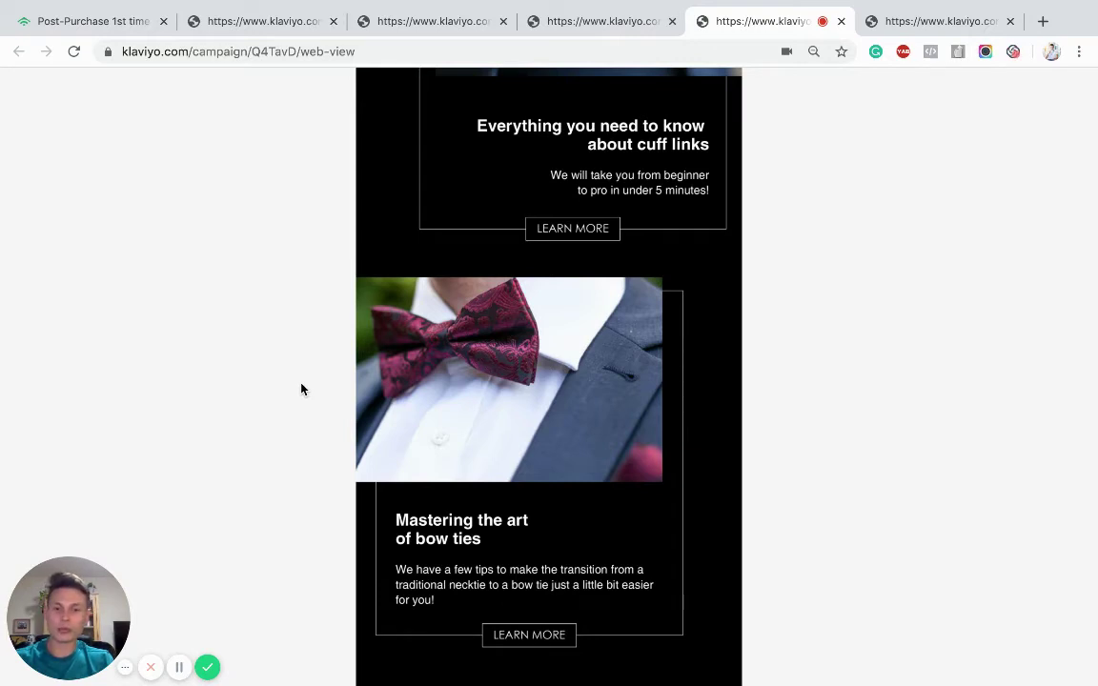
pyautogui.scroll(7, 301, 389)
pyautogui.scroll(3, 301, 389)
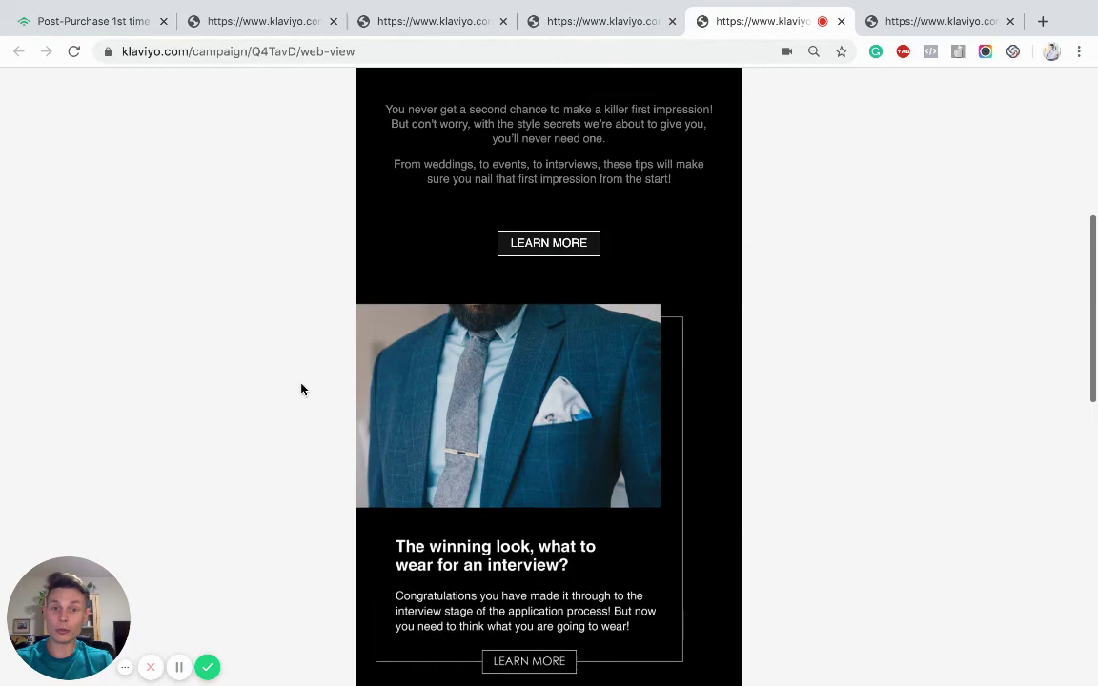
pyautogui.scroll(4, 301, 389)
pyautogui.scroll(2, 301, 388)
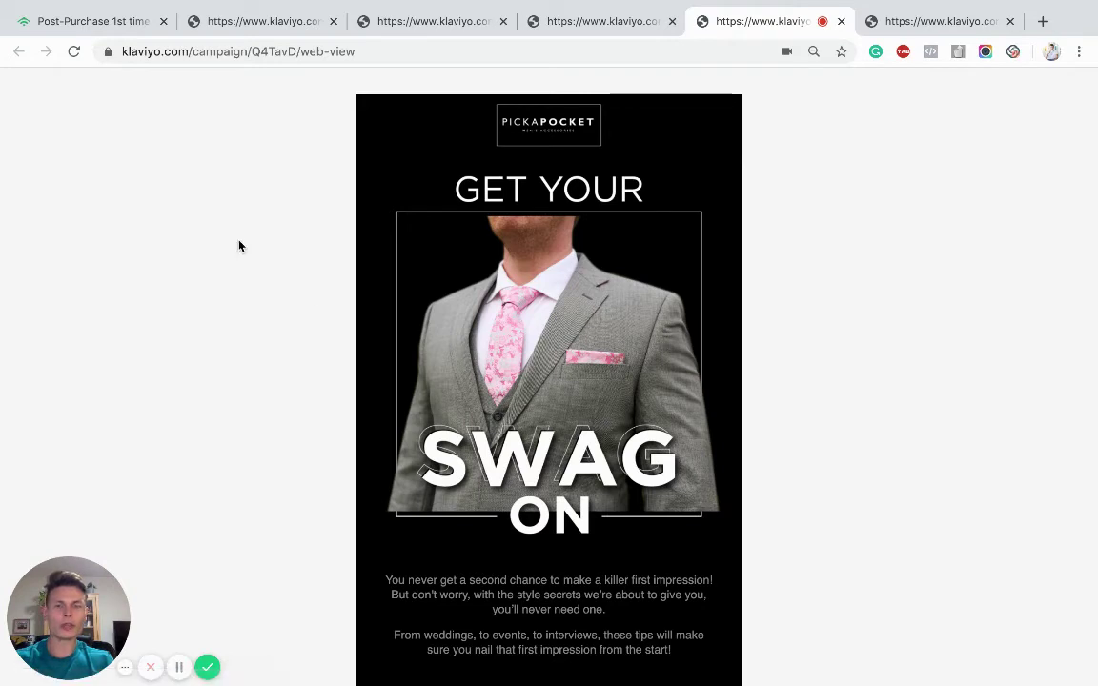
# Bring the 7-day wait, Day 23 'Join the PickaPocket VIP Club' email and exit node into view.
pyautogui.click(86, 22)
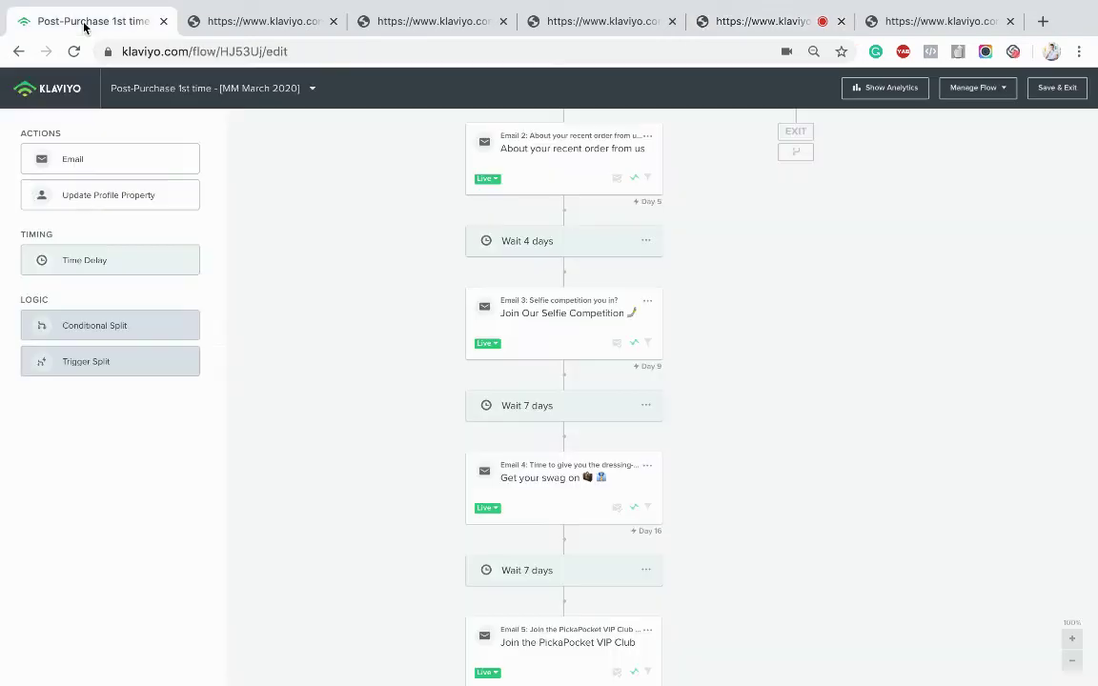
pyautogui.scroll(-2, 721, 524)
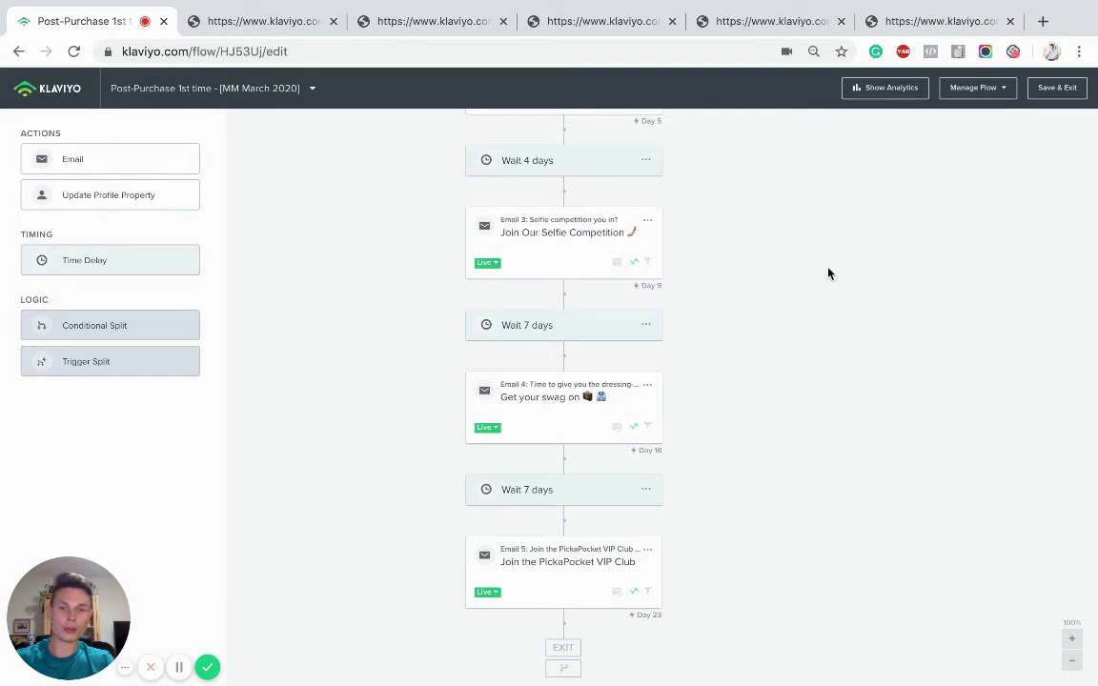
# View the VIP Club email and highlight the 24-hour limit on the 10% PostPurchaseVIP10 coupon.
pyautogui.click(939, 22)
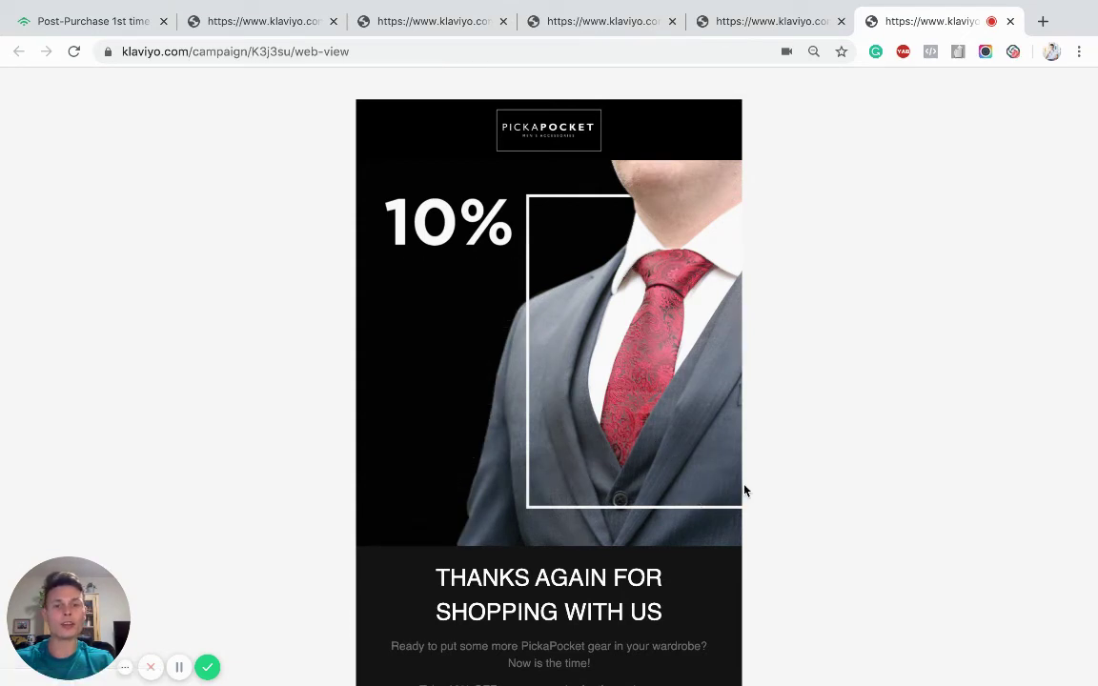
pyautogui.scroll(-5, 744, 490)
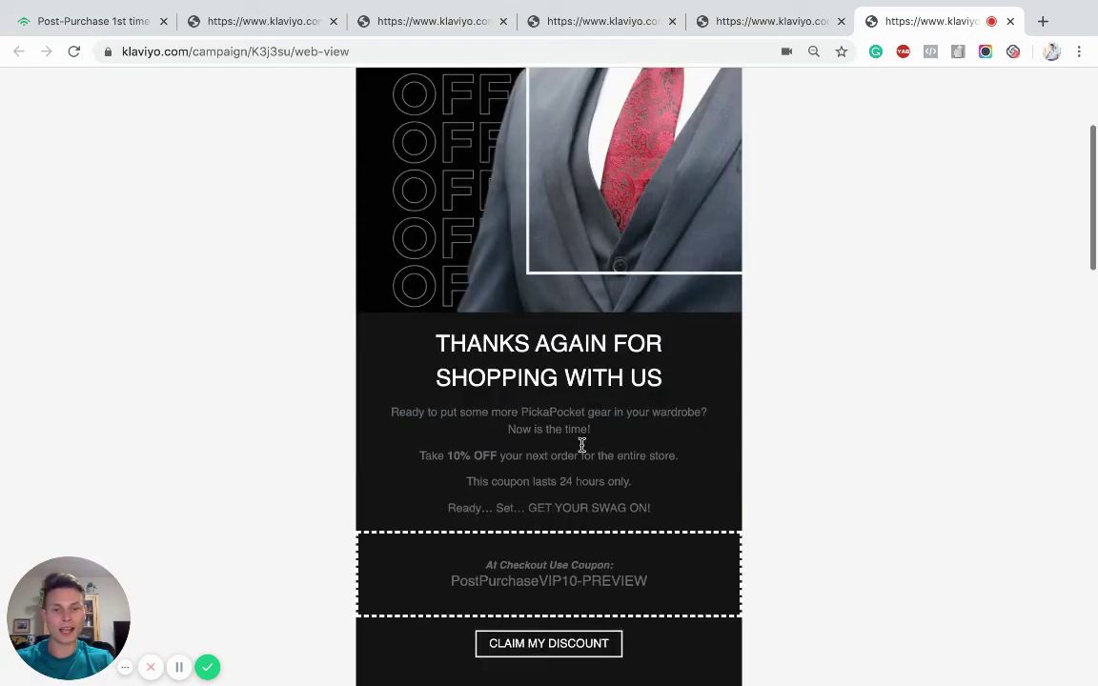
pyautogui.moveTo(639, 483); pyautogui.dragTo(562, 479)
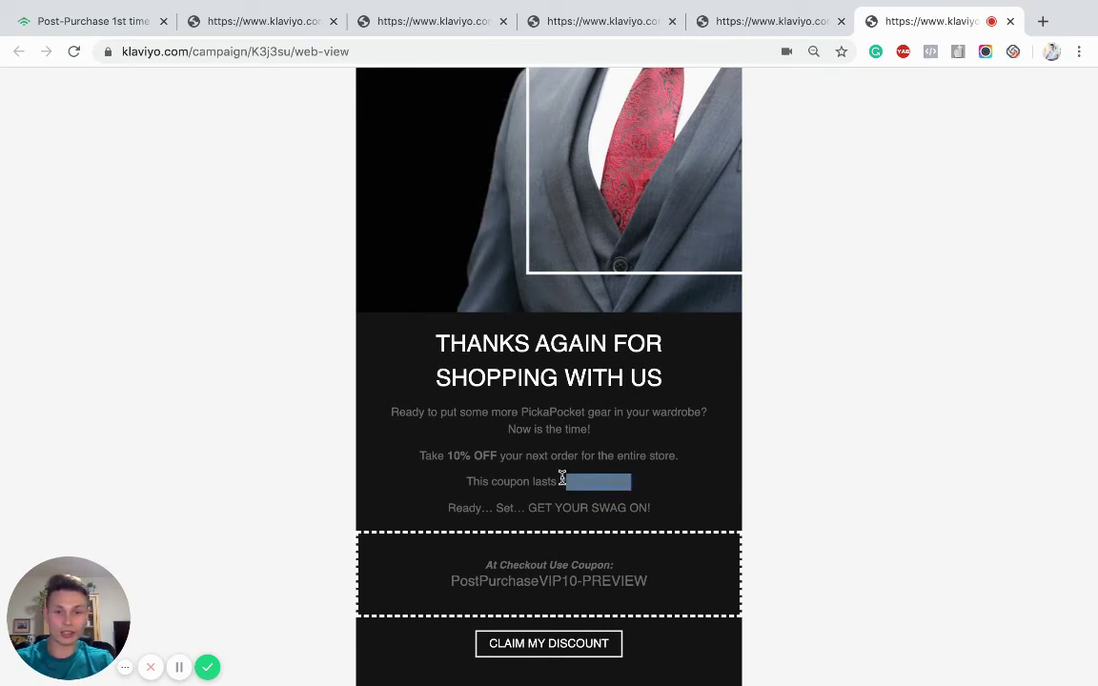
pyautogui.click(757, 476)
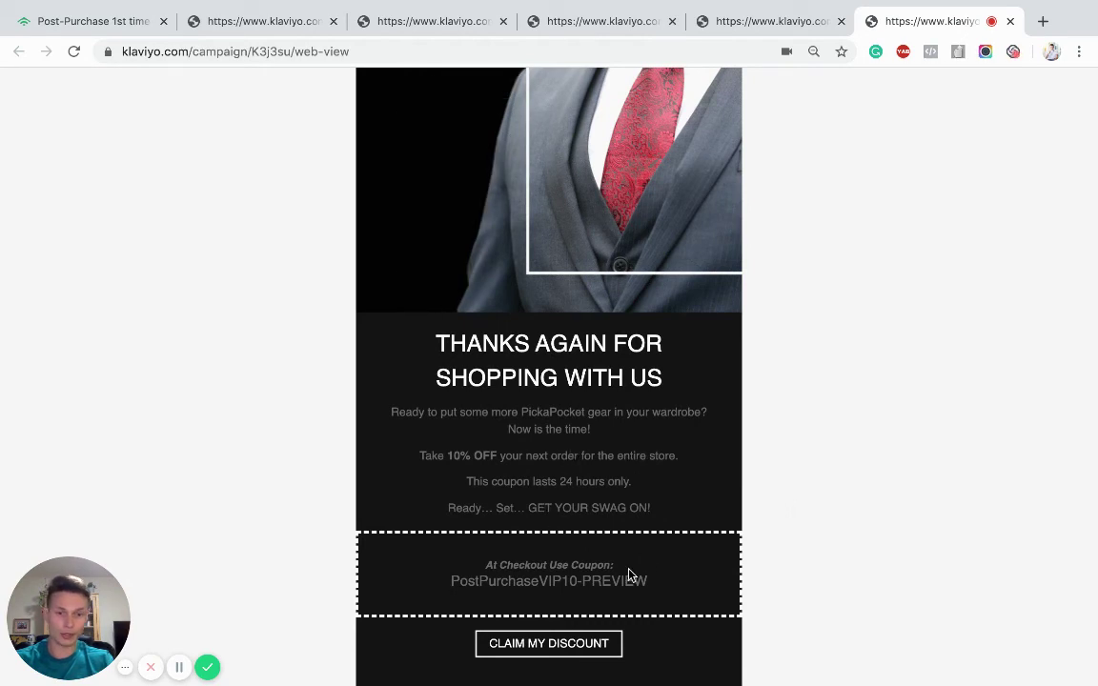
# Review the VIP Club email's featured accessories product suggestions.
pyautogui.scroll(-3, 746, 497)
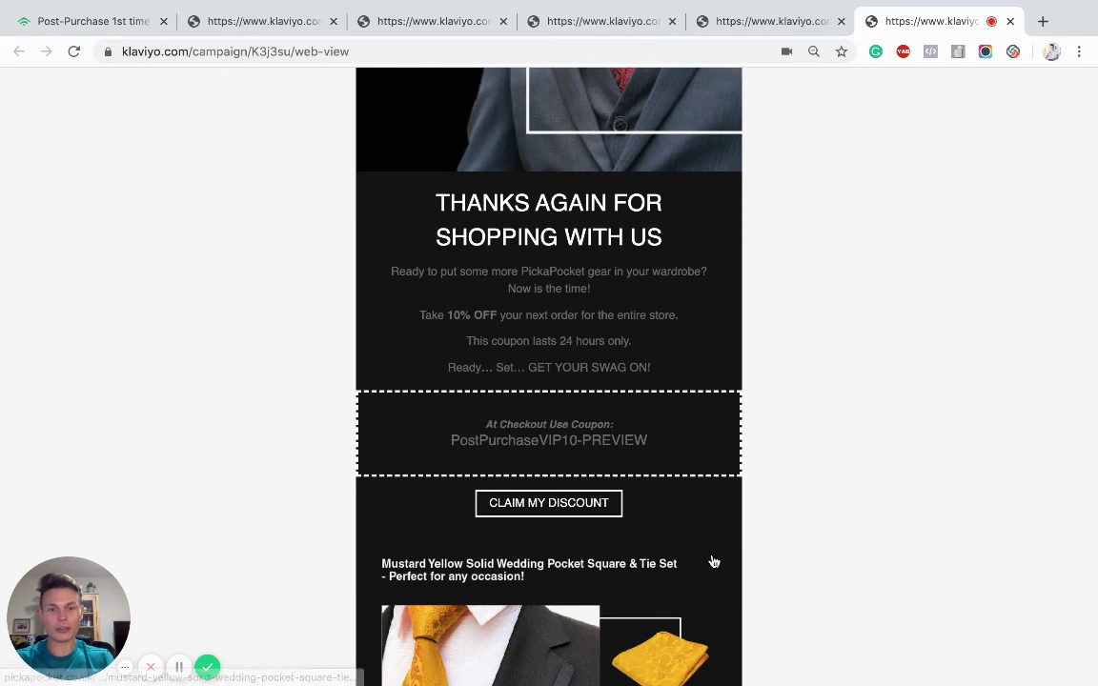
pyautogui.scroll(-5, 712, 561)
pyautogui.scroll(-9, 494, 440)
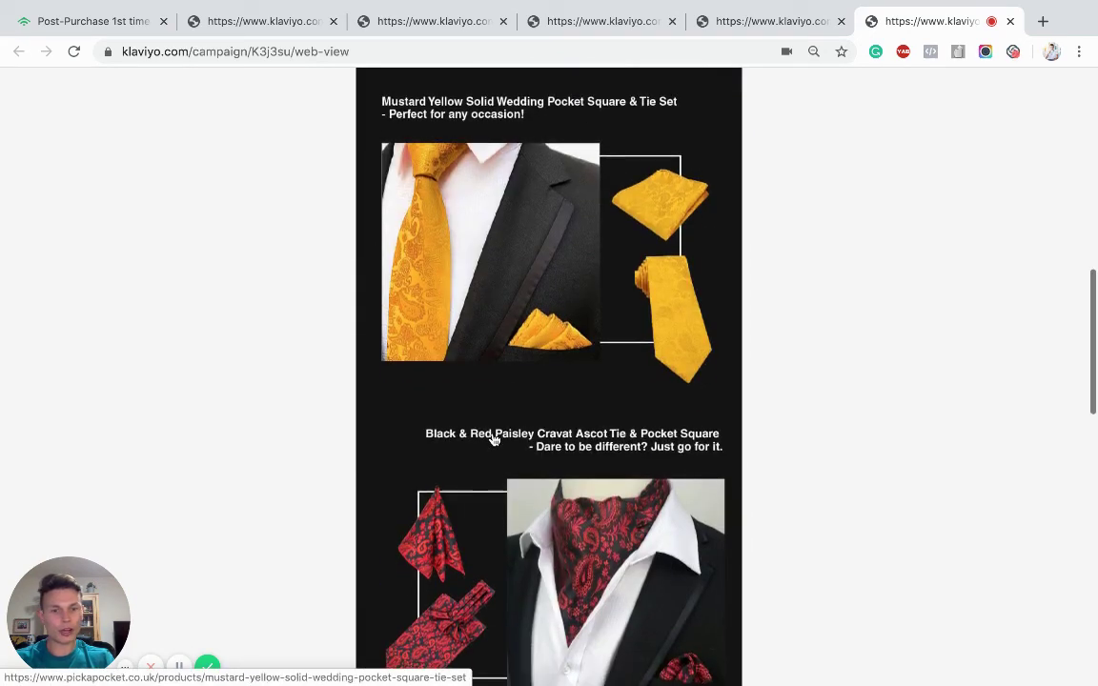
pyautogui.scroll(-5, 551, 345)
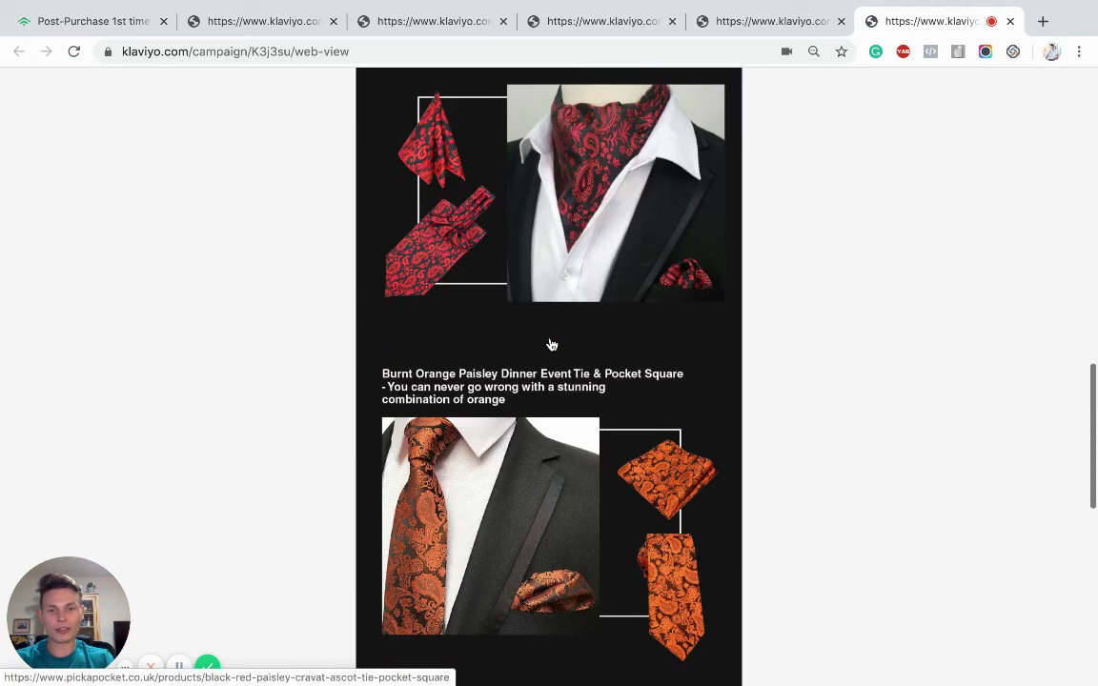
pyautogui.scroll(-4, 609, 497)
pyautogui.scroll(-9, 611, 499)
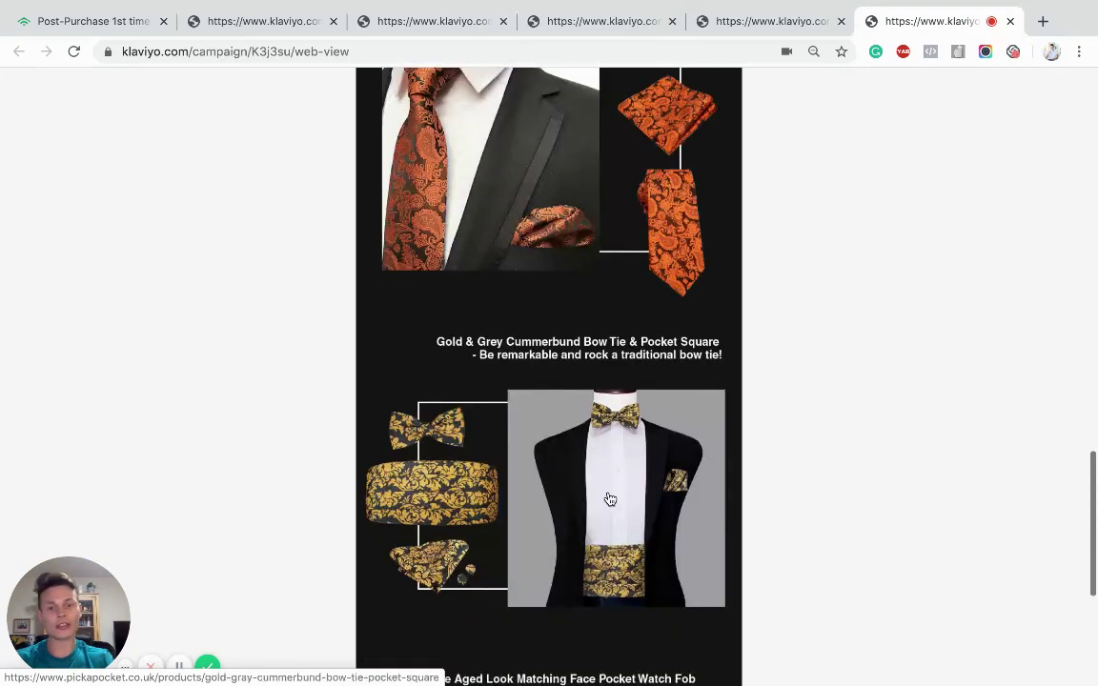
pyautogui.scroll(-3, 610, 264)
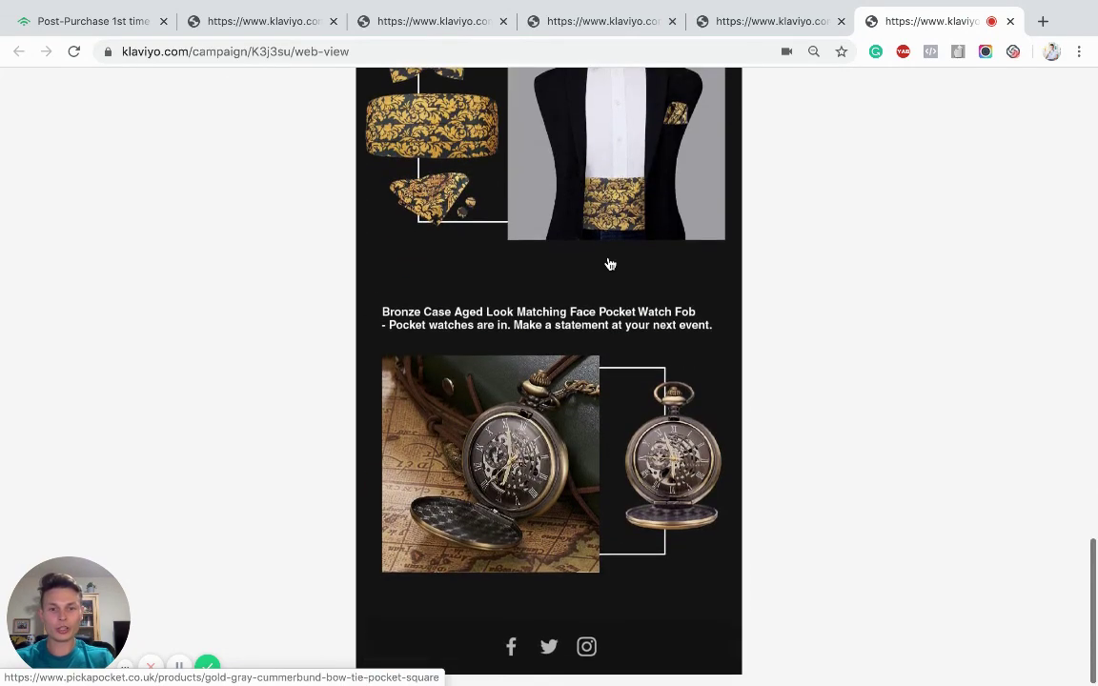
pyautogui.scroll(6, 610, 264)
pyautogui.scroll(20, 610, 265)
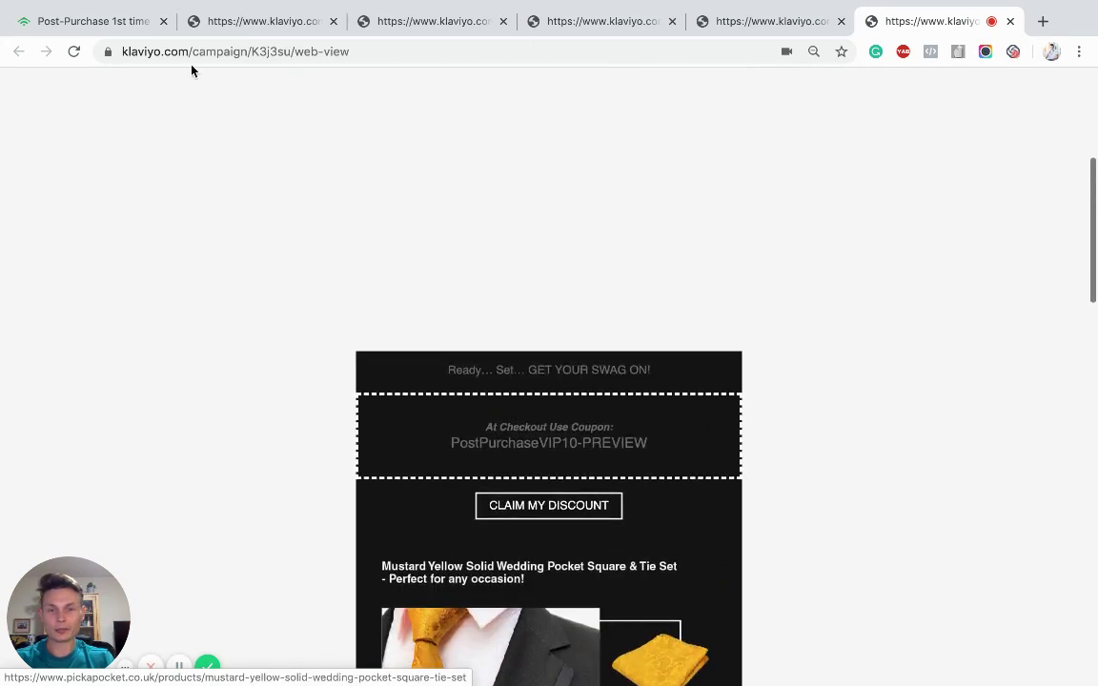
# Return to the Post-Purchase 1st time flow, back up at its Placed Order trigger.
pyautogui.click(94, 23)
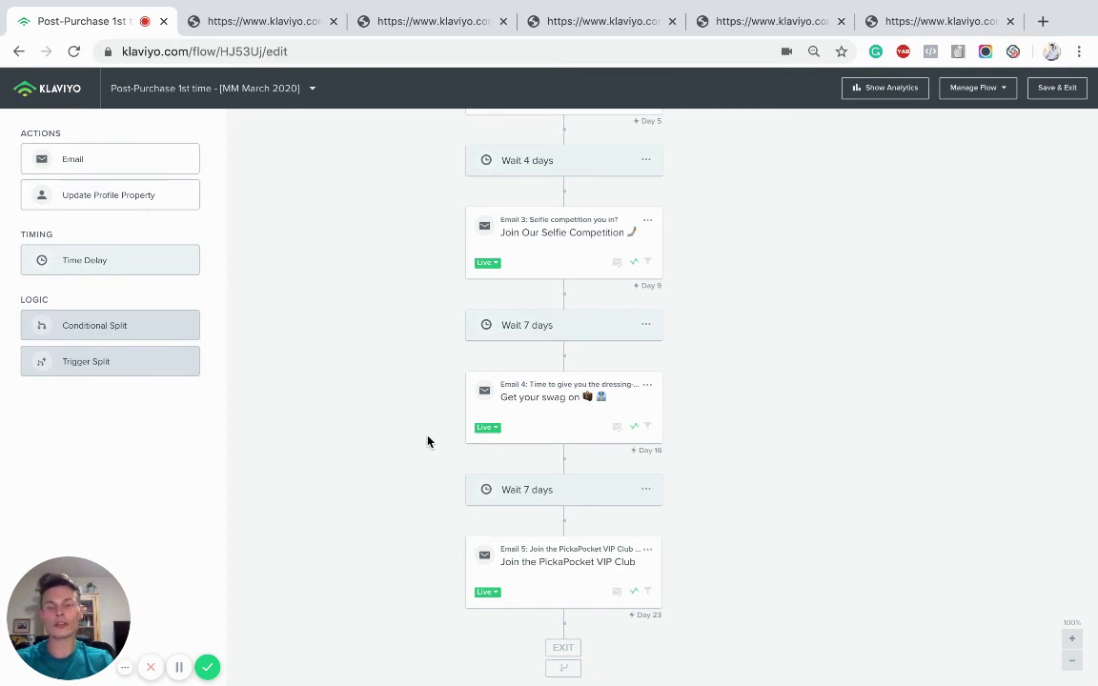
pyautogui.scroll(5, 427, 441)
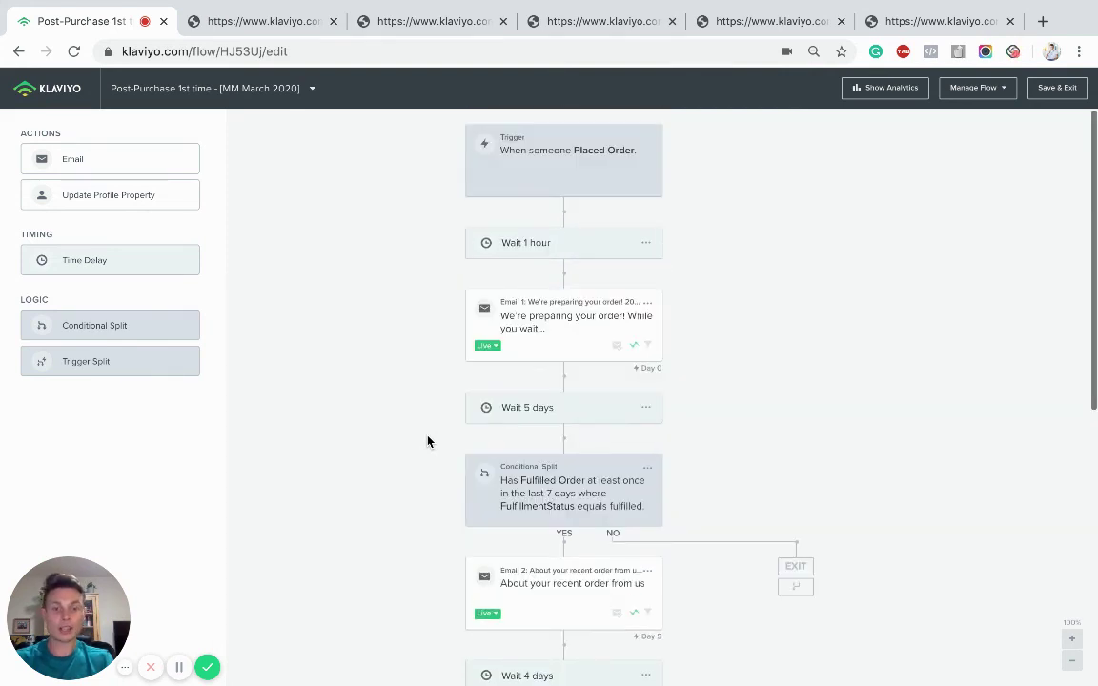